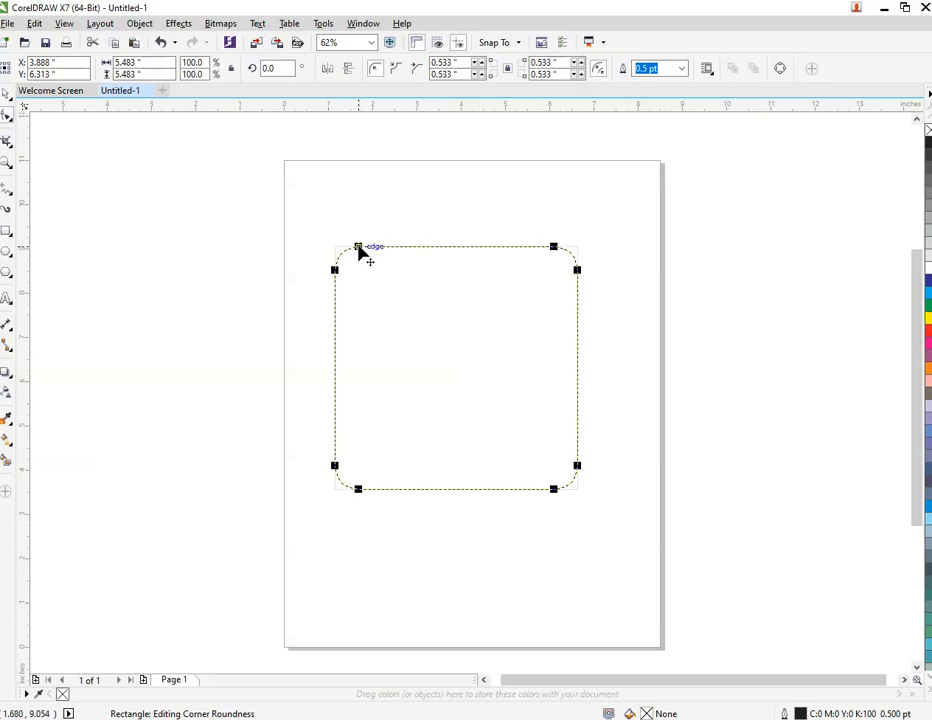
Draw a slanted straight line with the Pen tool across the upper part of the rounded square, extending past both sides
{"action": "key", "text": "space"}
{"action": "left_click", "coordinate": [97, 210]}
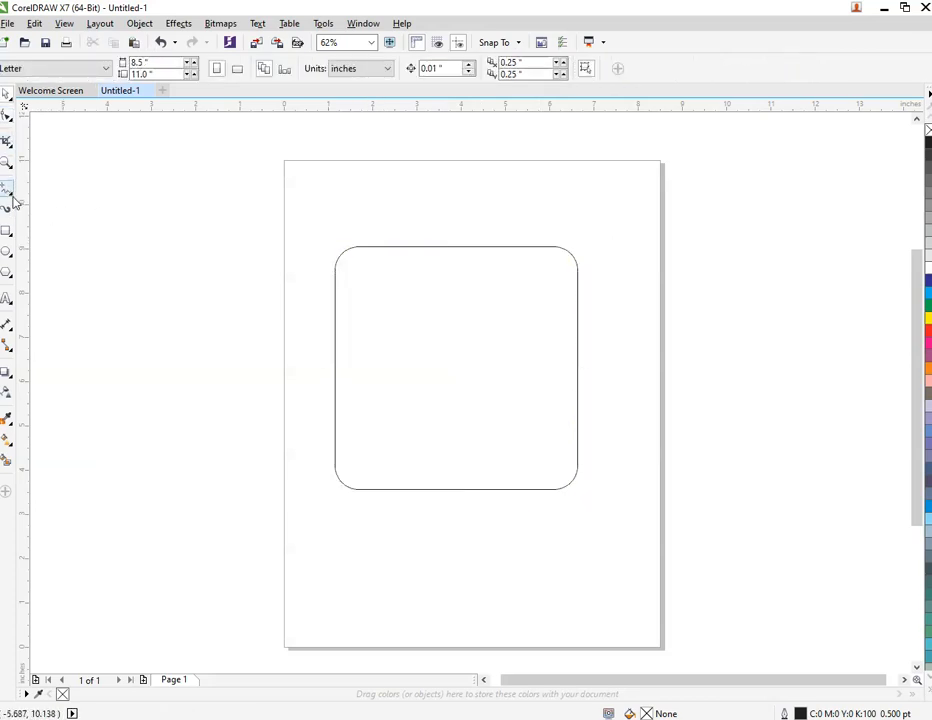
{"action": "left_click", "coordinate": [13, 200]}
{"action": "left_click", "coordinate": [50, 220]}
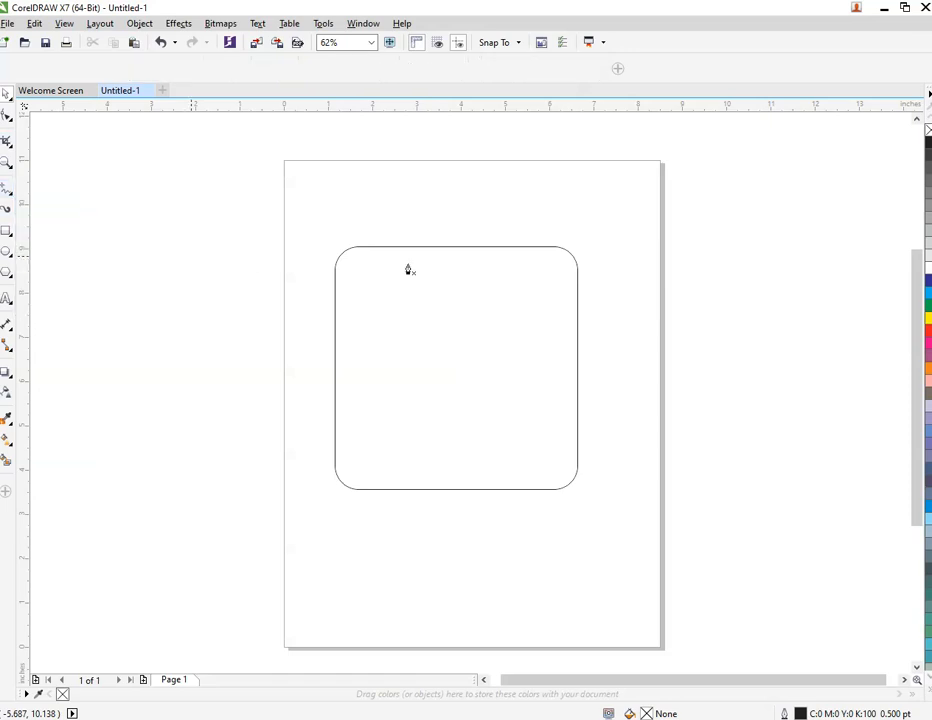
{"action": "left_click", "coordinate": [585, 268]}
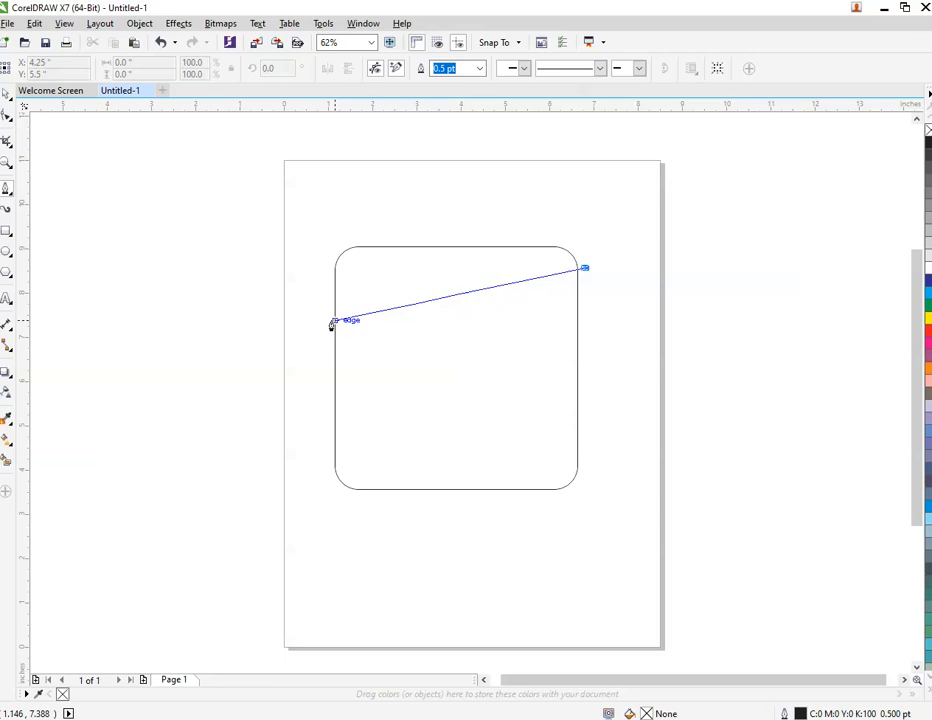
{"action": "left_click", "coordinate": [330, 318]}
{"action": "key", "text": "space"}
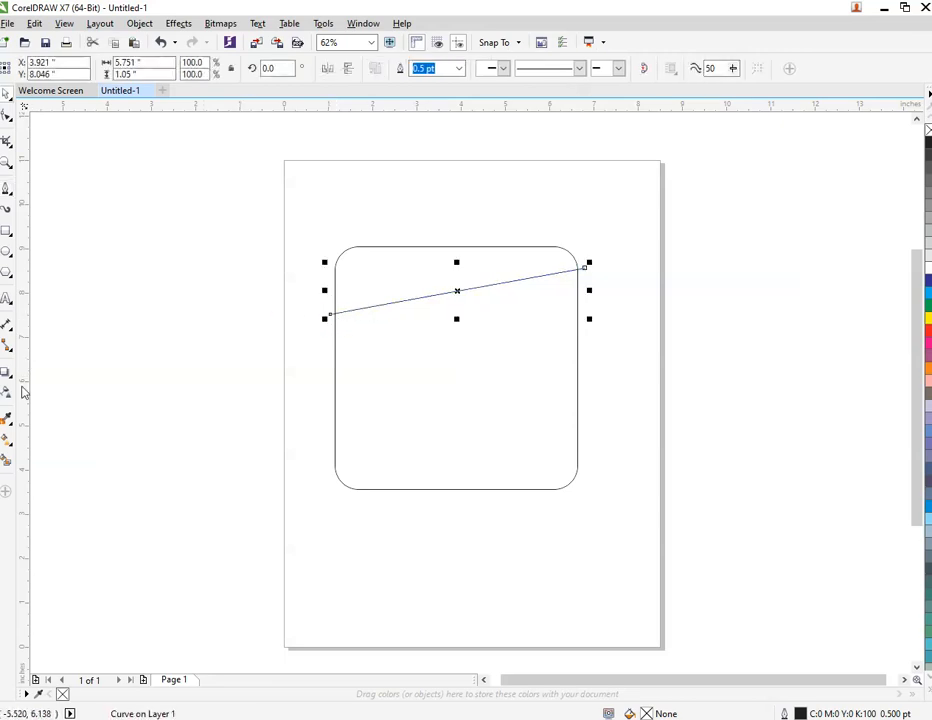
Smart Fill the region of the square above the slanted line and move the filled piece up, clear of the square
{"action": "left_click", "coordinate": [8, 460]}
{"action": "left_click", "coordinate": [439, 264]}
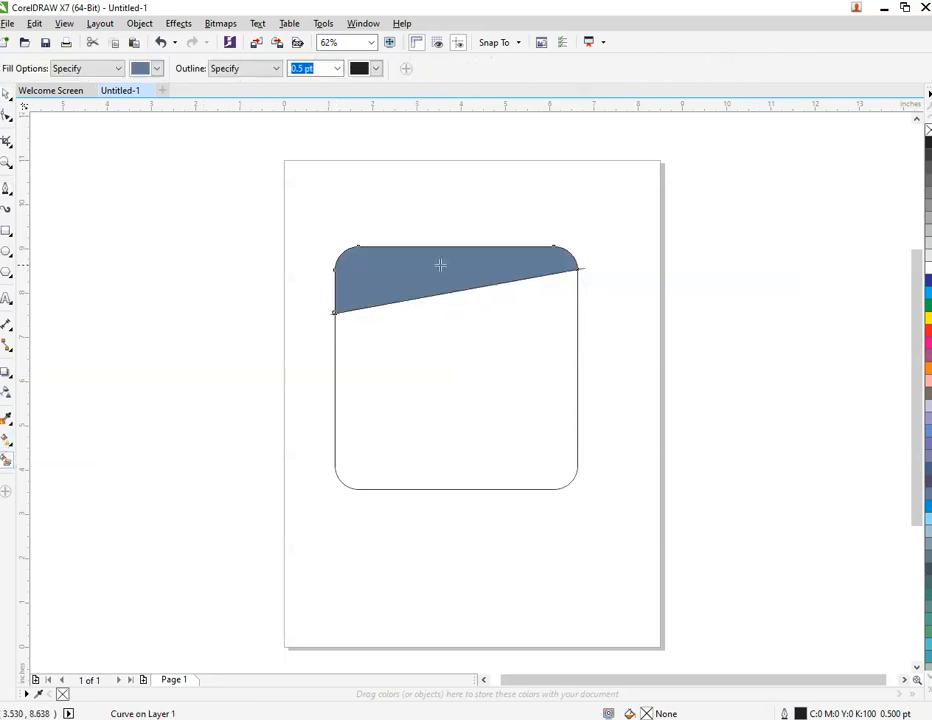
{"action": "left_click", "coordinate": [313, 223]}
{"action": "key", "text": "ctrl+z"}
{"action": "key", "text": "space"}
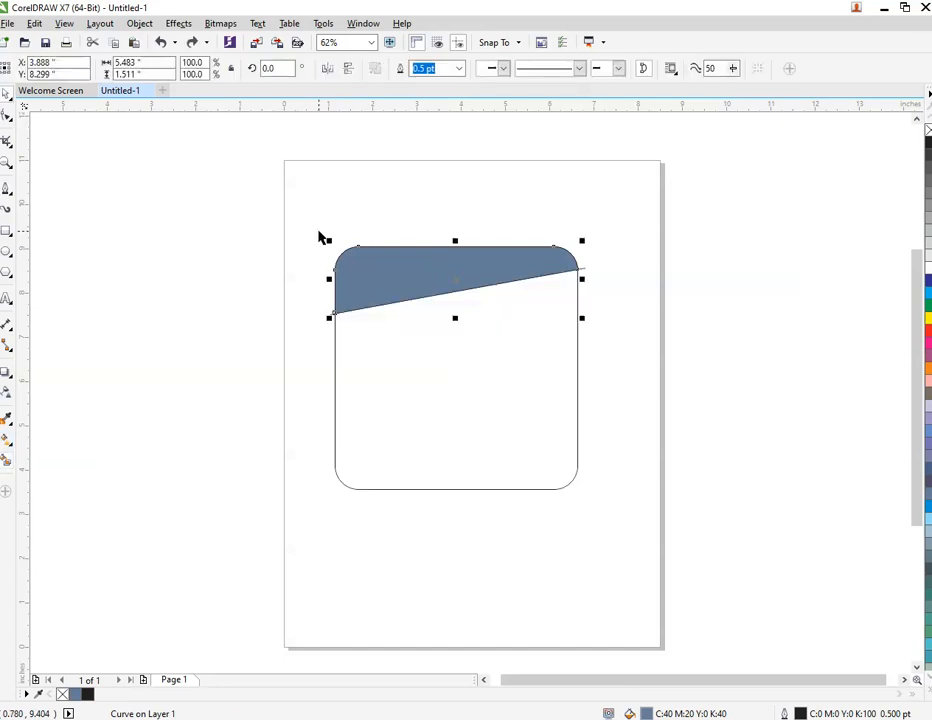
{"action": "left_click_drag", "start_coordinate": [385, 264], "coordinate": [429, 187]}
Delete the original rounded square together with the slanted line
{"action": "left_click", "coordinate": [314, 273]}
{"action": "left_click_drag", "start_coordinate": [310, 235], "coordinate": [612, 506]}
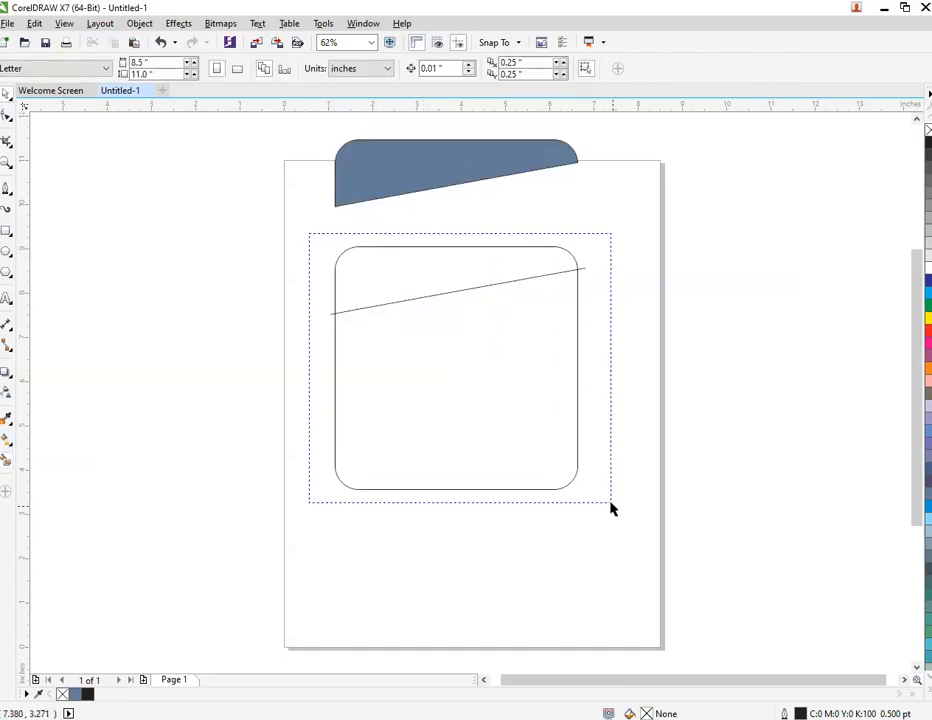
{"action": "right_click", "coordinate": [484, 390]}
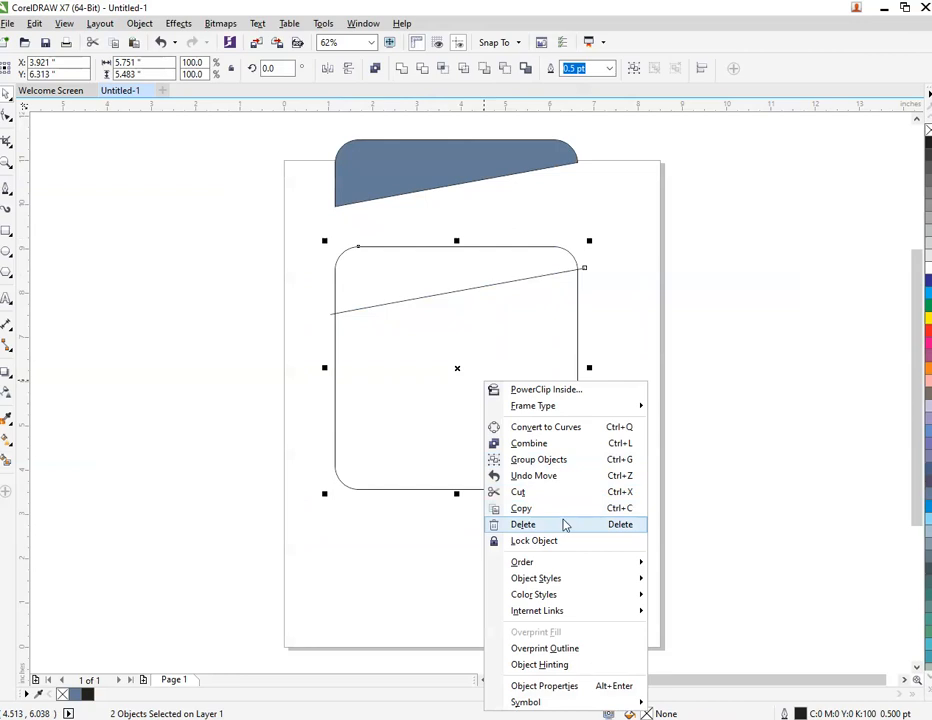
{"action": "left_click", "coordinate": [562, 524]}
Move the blue piece down onto the page and rotate it clockwise to about 335.6°
{"action": "left_click_drag", "start_coordinate": [458, 180], "coordinate": [447, 322]}
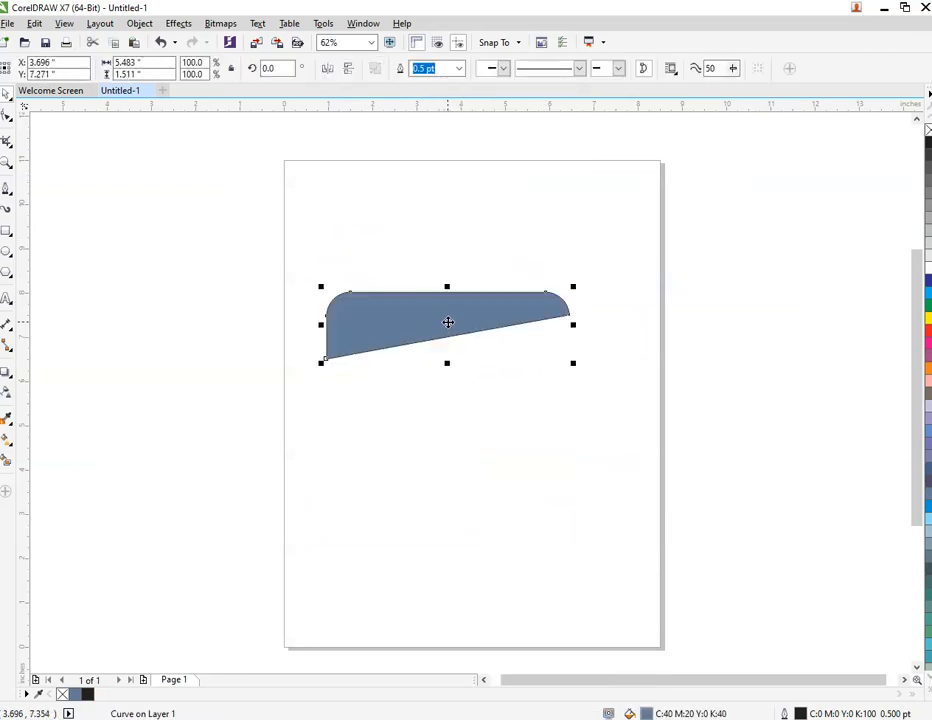
{"action": "left_click", "coordinate": [447, 322]}
{"action": "left_click_drag", "start_coordinate": [580, 290], "coordinate": [572, 343]}
{"action": "left_click", "coordinate": [614, 333]}
{"action": "left_click", "coordinate": [519, 342]}
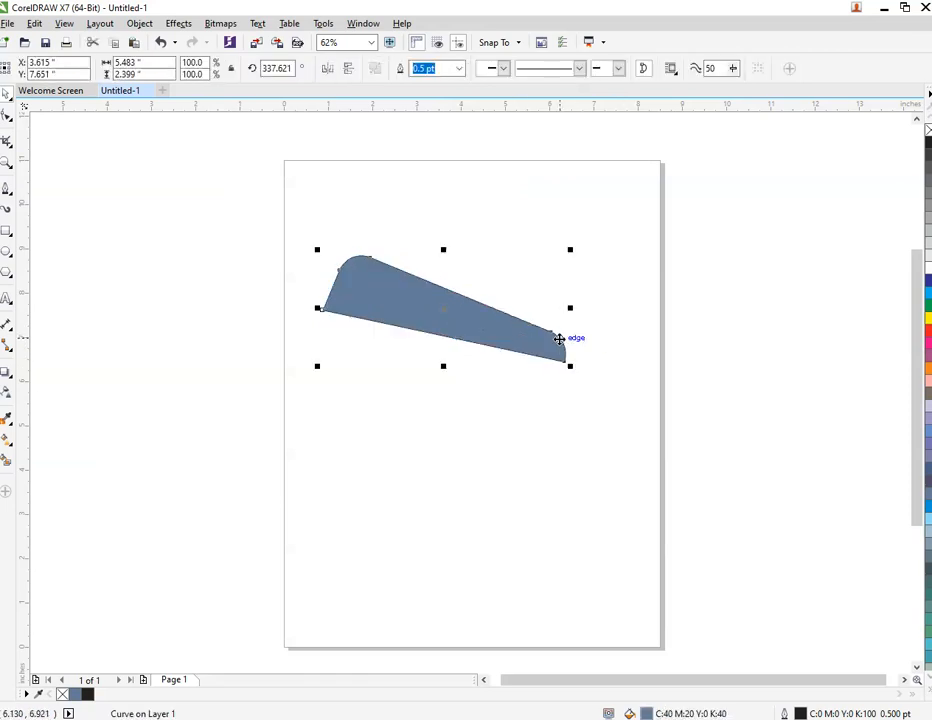
{"action": "left_click", "coordinate": [559, 339]}
{"action": "left_click_drag", "start_coordinate": [566, 257], "coordinate": [567, 259]}
{"action": "left_click", "coordinate": [558, 260]}
Duplicate the blue piece, rotate the copy to about 224.4° and place it over the narrow end of the first piece
{"action": "left_click_drag", "start_coordinate": [378, 302], "coordinate": [561, 328]}
{"action": "right_click", "coordinate": [561, 328]}
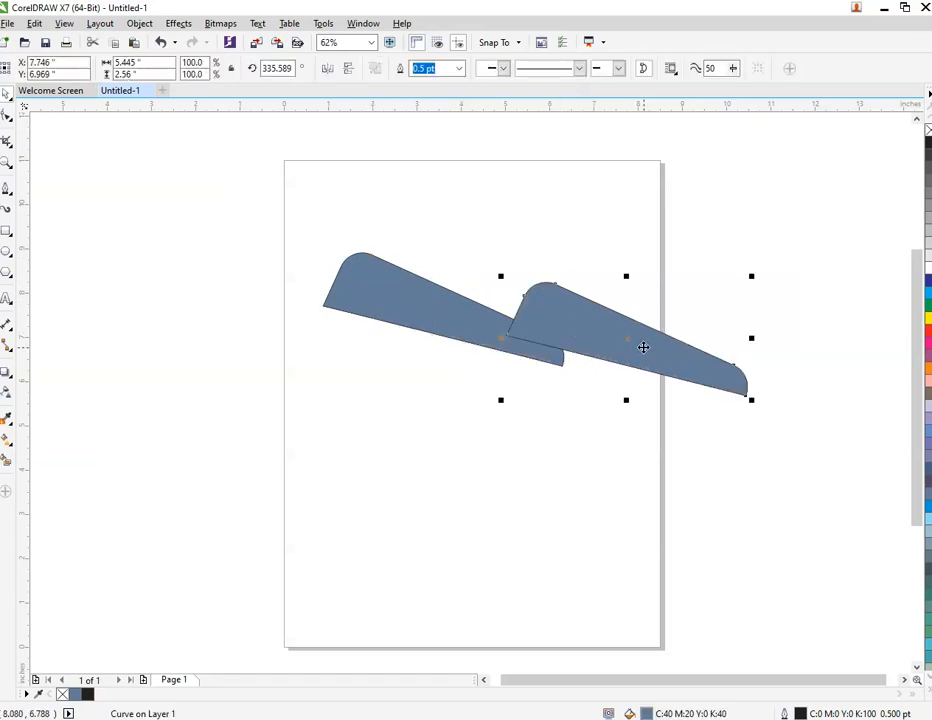
{"action": "left_click", "coordinate": [643, 347]}
{"action": "left_click_drag", "start_coordinate": [752, 280], "coordinate": [635, 433]}
{"action": "left_click_drag", "start_coordinate": [649, 316], "coordinate": [551, 381]}
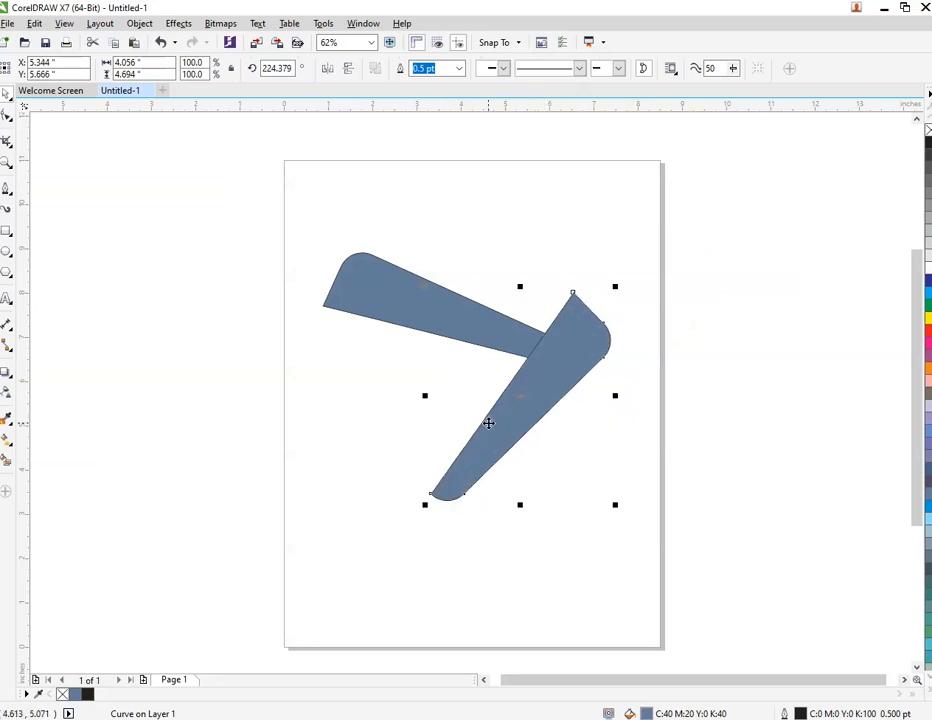
{"action": "mouse_move", "coordinate": [501, 422]}
{"action": "left_mouse_down"}
{"action": "mouse_move", "coordinate": [516, 395]}
{"action": "mouse_move", "coordinate": [491, 409]}
{"action": "mouse_move", "coordinate": [490, 422]}
{"action": "left_mouse_up"}
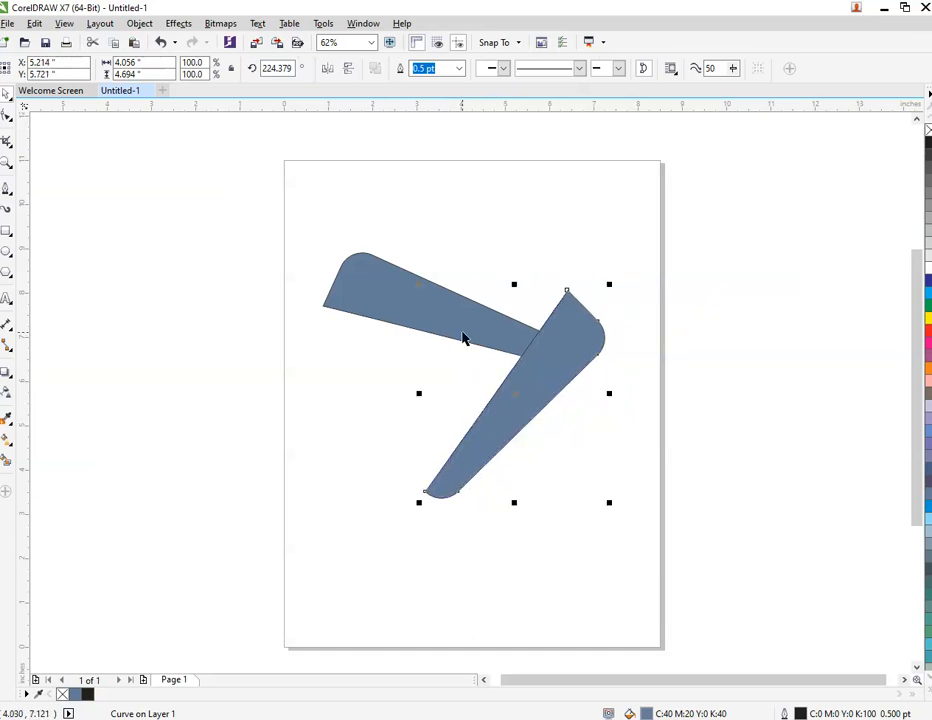
Shift the upper piece slightly to the right and rotate it to about 329.5°
{"action": "left_click", "coordinate": [406, 300]}
{"action": "left_click", "coordinate": [410, 295]}
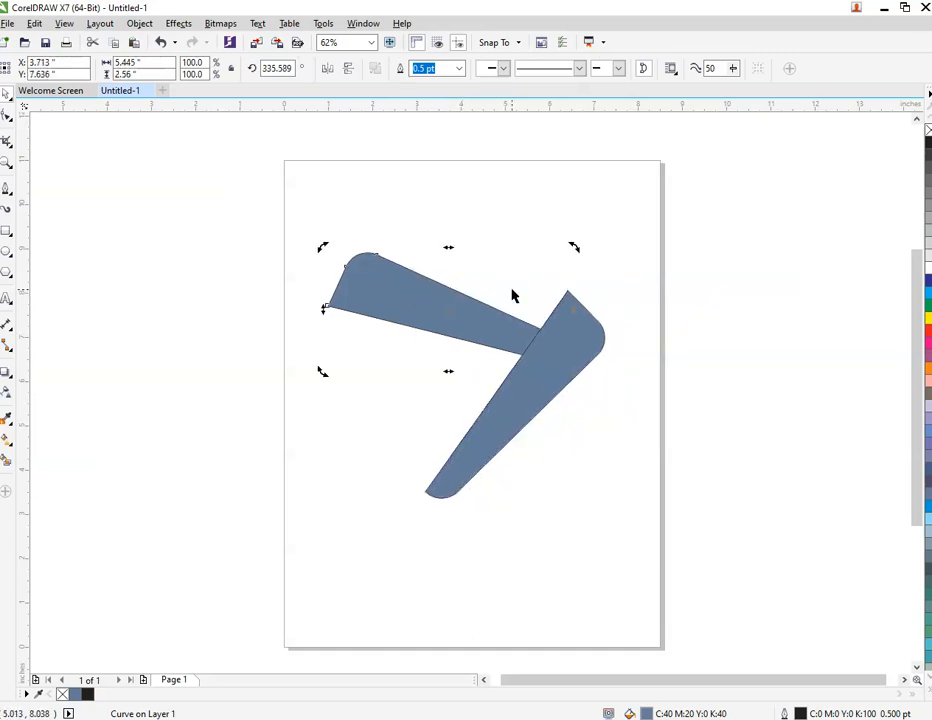
{"action": "left_click_drag", "start_coordinate": [565, 257], "coordinate": [574, 268]}
{"action": "left_click", "coordinate": [574, 268]}
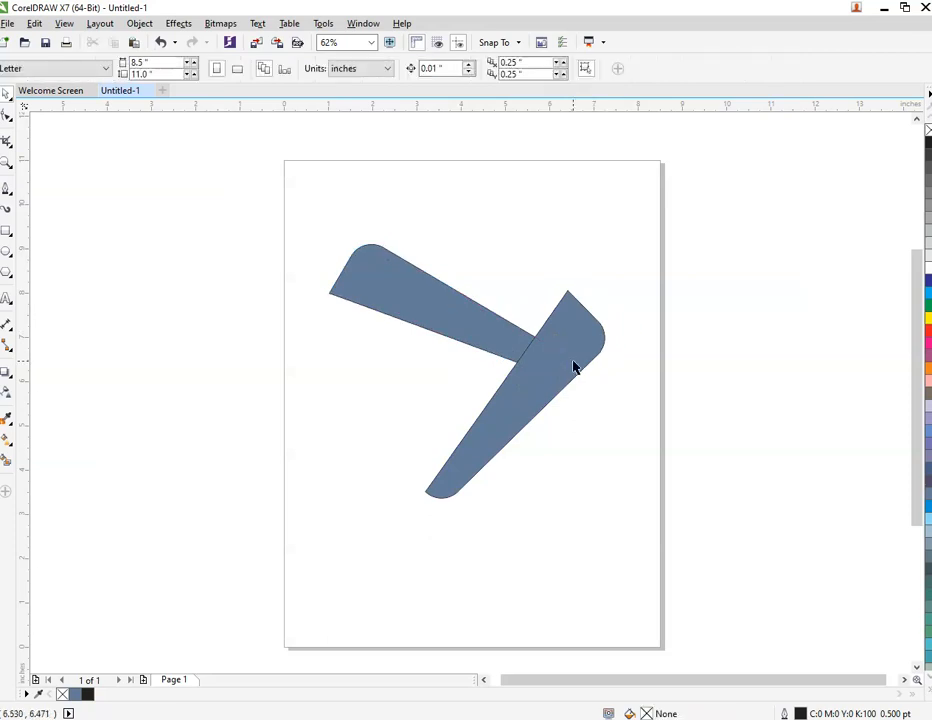
Rotate the second piece to about 228.6°, keeping it over the narrow end of the upper piece
{"action": "left_click", "coordinate": [572, 369]}
{"action": "left_click_drag", "start_coordinate": [572, 369], "coordinate": [573, 375]}
{"action": "left_click_drag", "start_coordinate": [614, 302], "coordinate": [596, 287]}
{"action": "left_click_drag", "start_coordinate": [553, 350], "coordinate": [424, 377]}
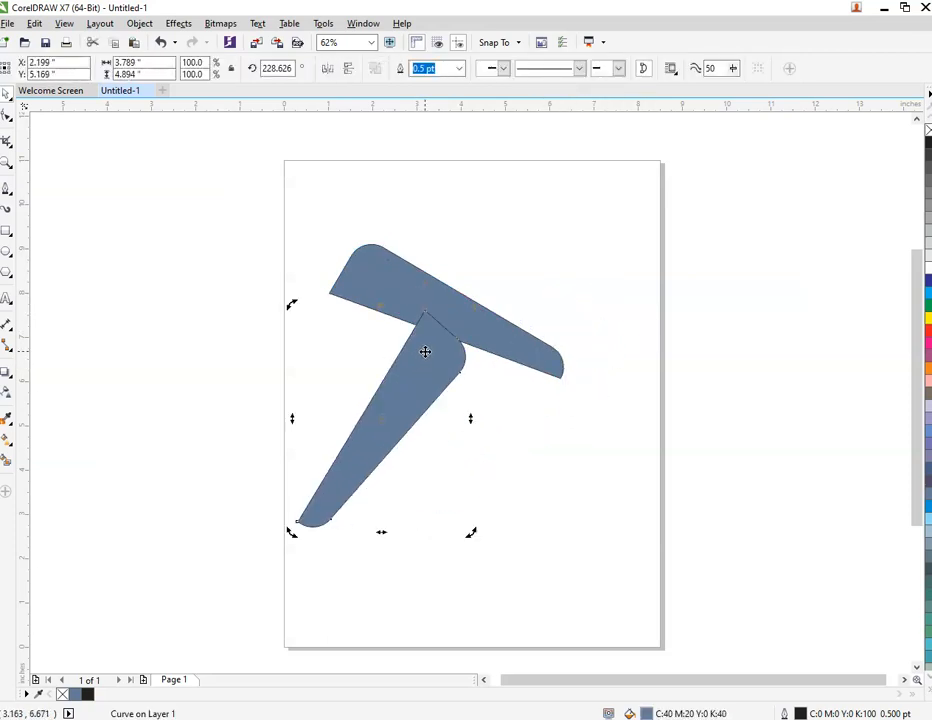
{"action": "key", "text": "ctrl+z"}
Copy and paste the second piece, then move the copy left so its wide end overlaps the upper piece
{"action": "right_click", "coordinate": [548, 363]}
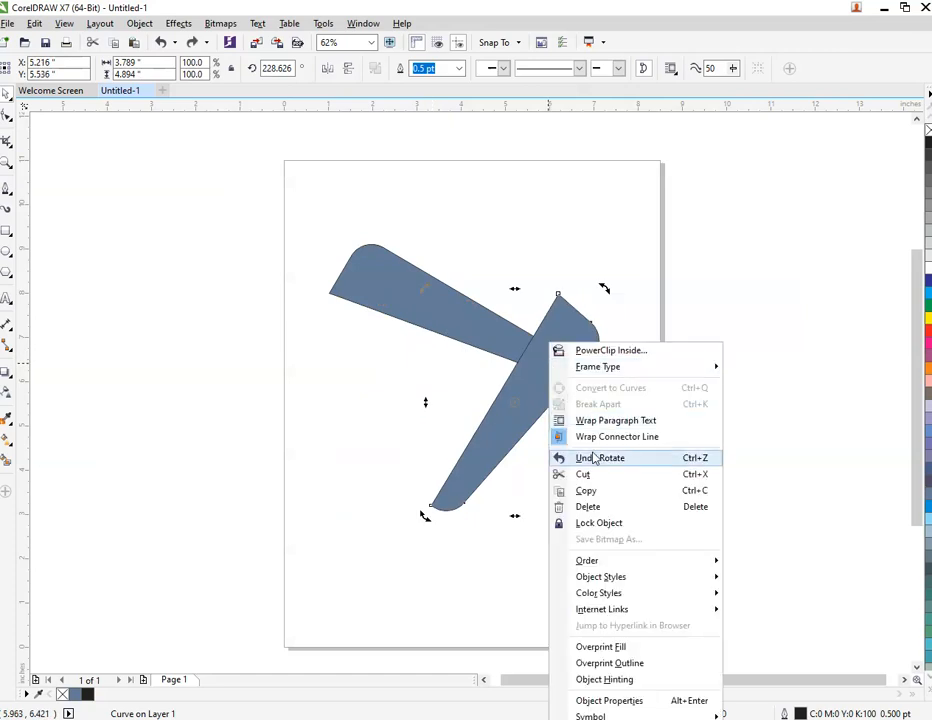
{"action": "left_click", "coordinate": [590, 491]}
{"action": "right_click", "coordinate": [717, 356]}
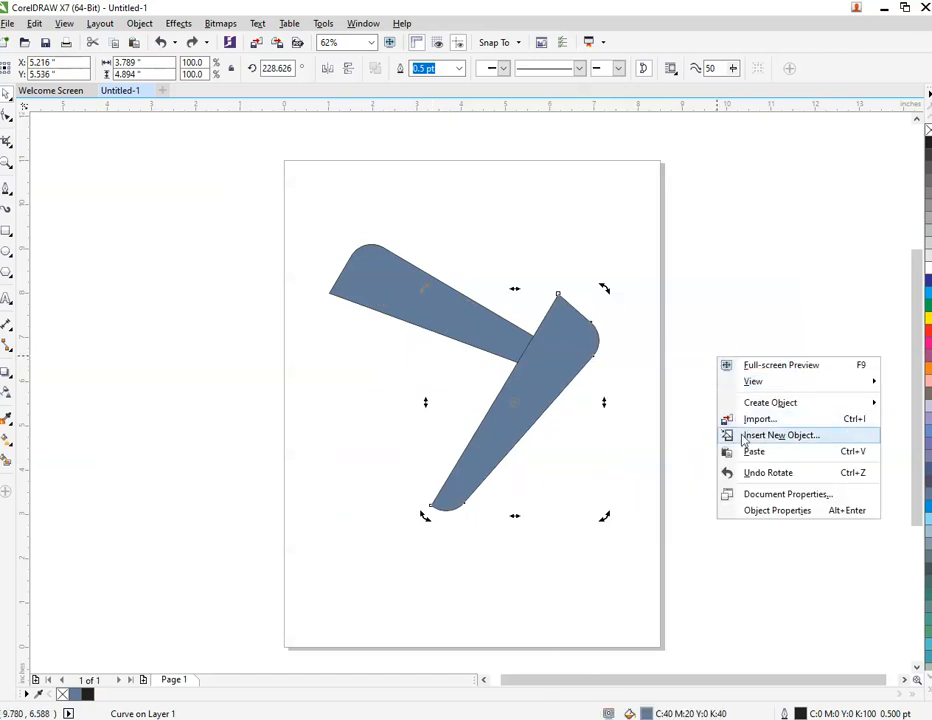
{"action": "left_click", "coordinate": [755, 452]}
{"action": "left_click_drag", "start_coordinate": [558, 366], "coordinate": [453, 393]}
{"action": "right_click", "coordinate": [455, 343]}
{"action": "key", "text": "Escape"}
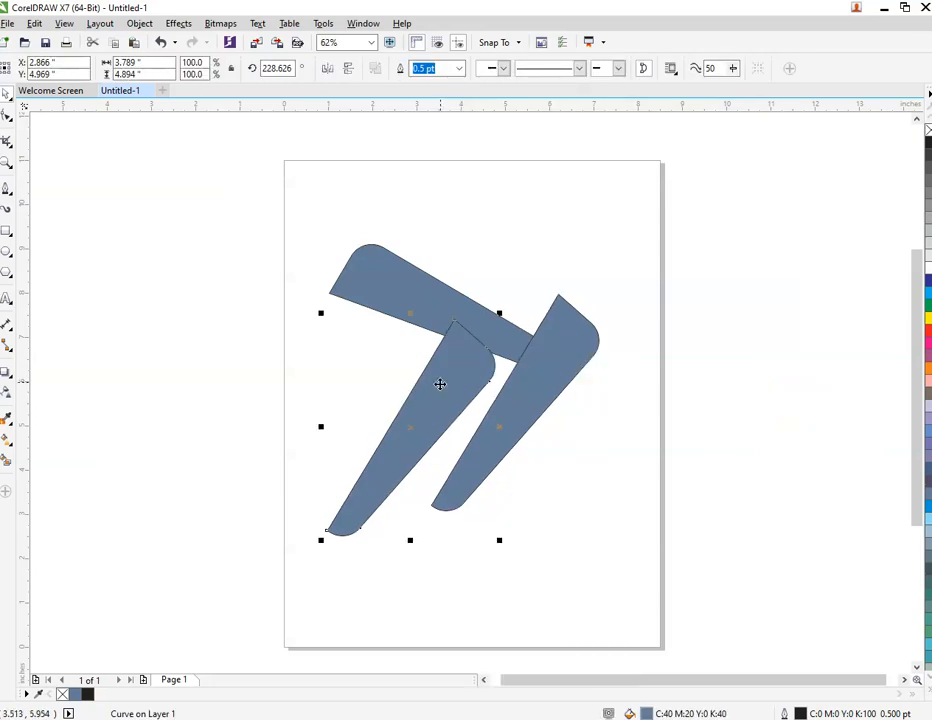
Rotate the third piece to about 95.8° so that it forms the left side of the triangle
{"action": "left_click", "coordinate": [440, 384]}
{"action": "left_click_drag", "start_coordinate": [501, 316], "coordinate": [387, 508]}
{"action": "left_click", "coordinate": [503, 514]}
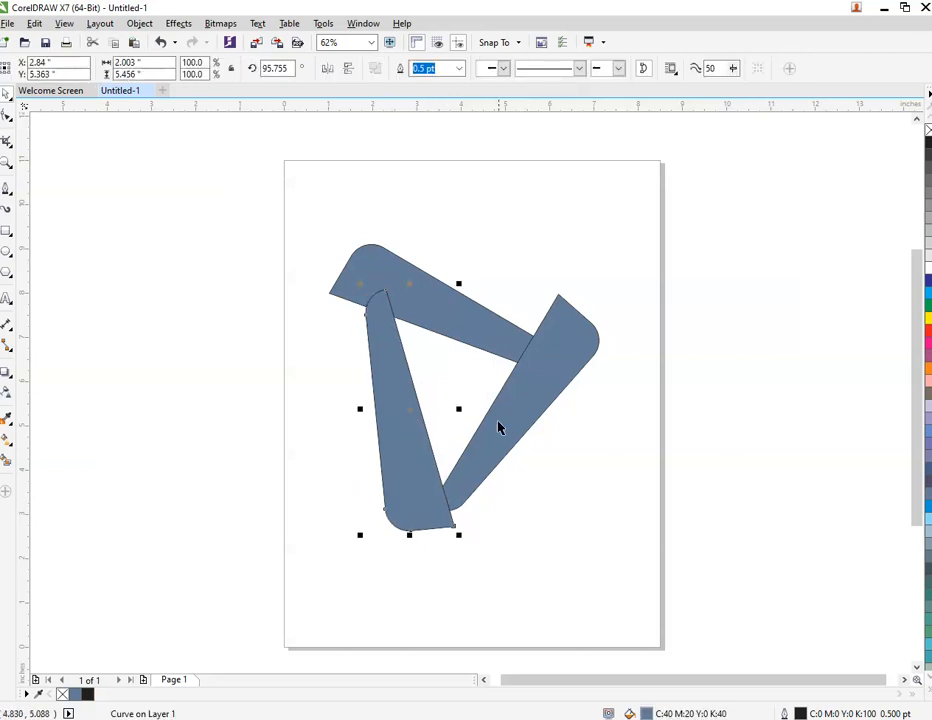
Rotate the right piece to about 219.2° and nudge the right and left pieces to tighten the triangle
{"action": "left_click", "coordinate": [533, 386]}
{"action": "left_click", "coordinate": [591, 318]}
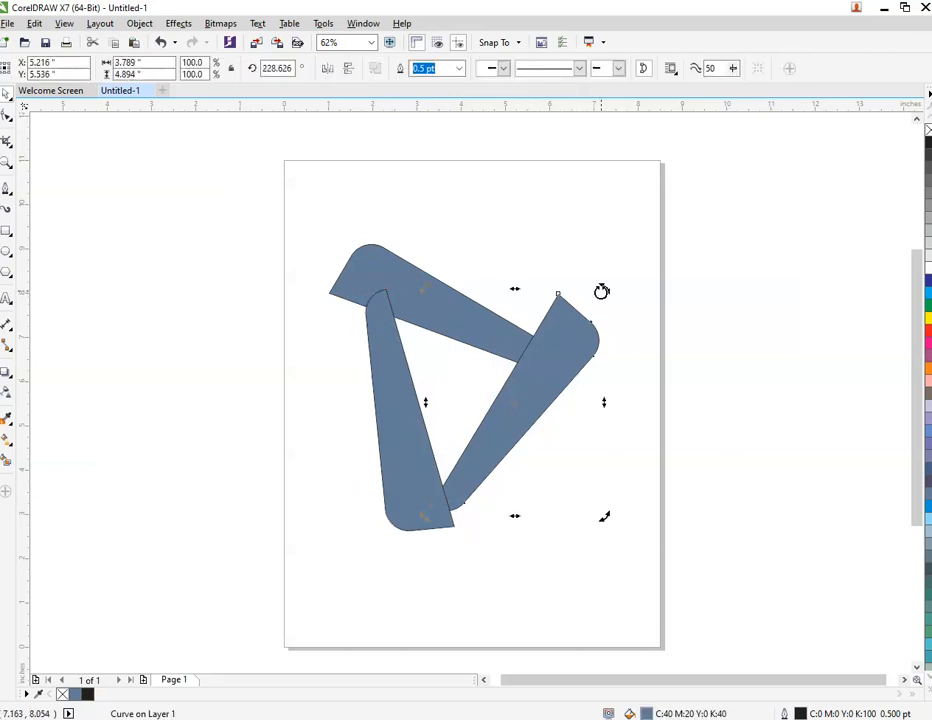
{"action": "left_click_drag", "start_coordinate": [601, 291], "coordinate": [616, 311]}
{"action": "left_click", "coordinate": [627, 366]}
{"action": "mouse_move", "coordinate": [521, 379]}
{"action": "left_mouse_down"}
{"action": "mouse_move", "coordinate": [503, 387]}
{"action": "mouse_move", "coordinate": [509, 378]}
{"action": "left_mouse_up"}
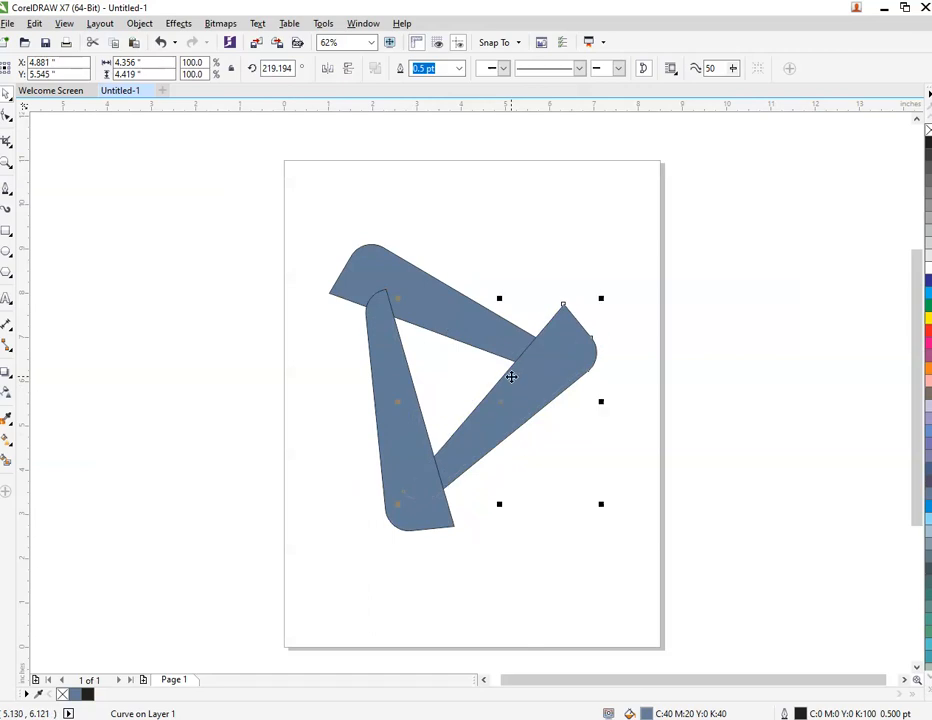
{"action": "mouse_move", "coordinate": [395, 383]}
{"action": "left_mouse_down"}
{"action": "mouse_move", "coordinate": [410, 387]}
{"action": "mouse_move", "coordinate": [396, 380]}
{"action": "left_mouse_up"}
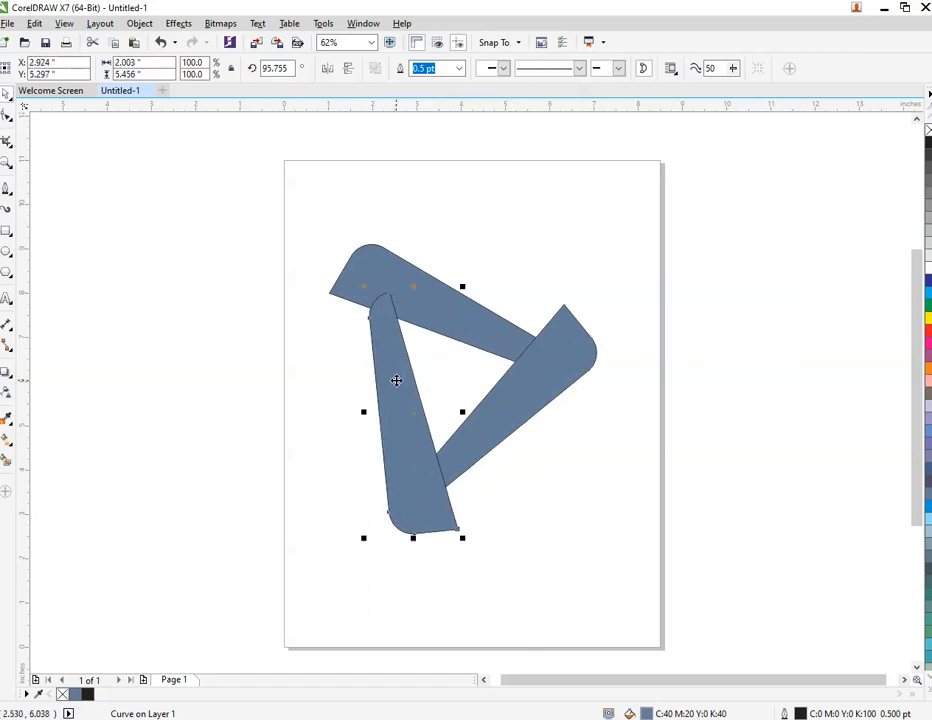
Rotate the top piece to about 331° and nudge it toward the right piece
{"action": "left_click", "coordinate": [368, 265]}
{"action": "left_click", "coordinate": [390, 271]}
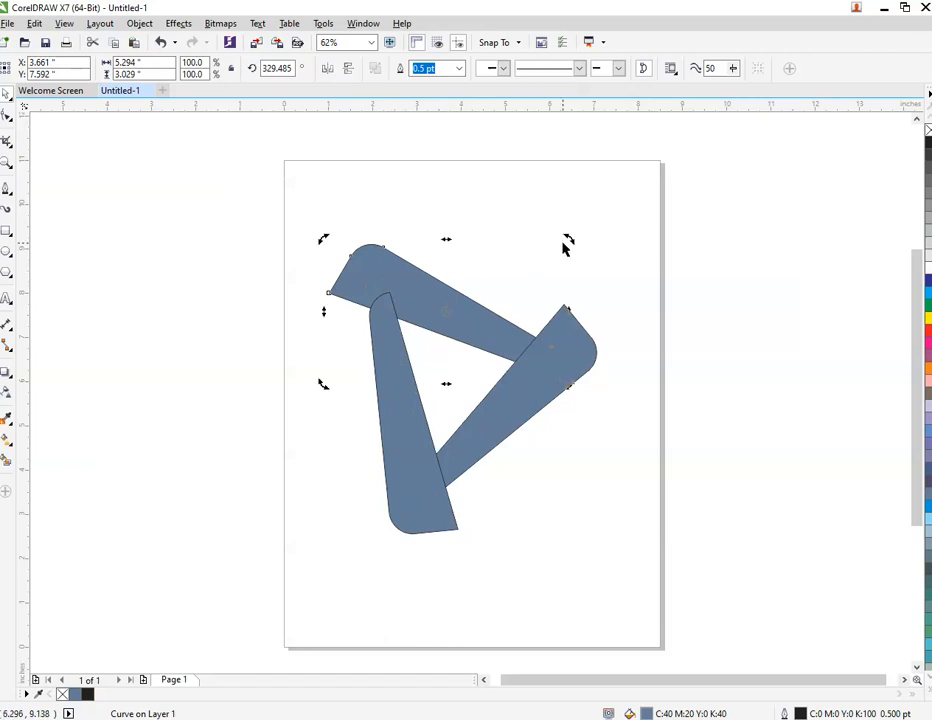
{"action": "left_click_drag", "start_coordinate": [565, 247], "coordinate": [568, 235]}
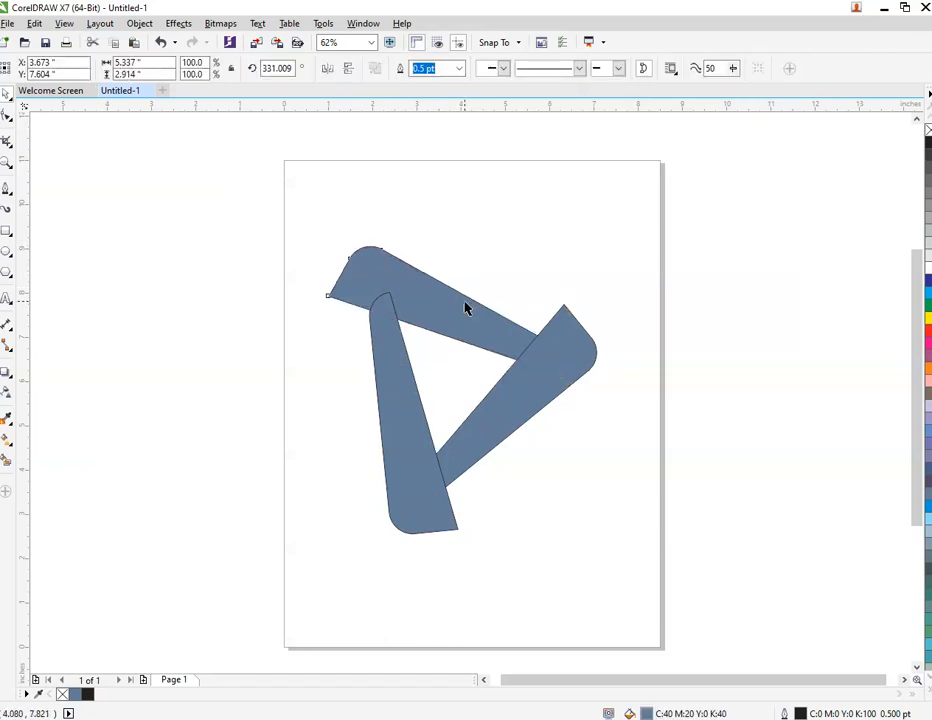
{"action": "left_click_drag", "start_coordinate": [465, 308], "coordinate": [475, 302]}
{"action": "left_click", "coordinate": [551, 424]}
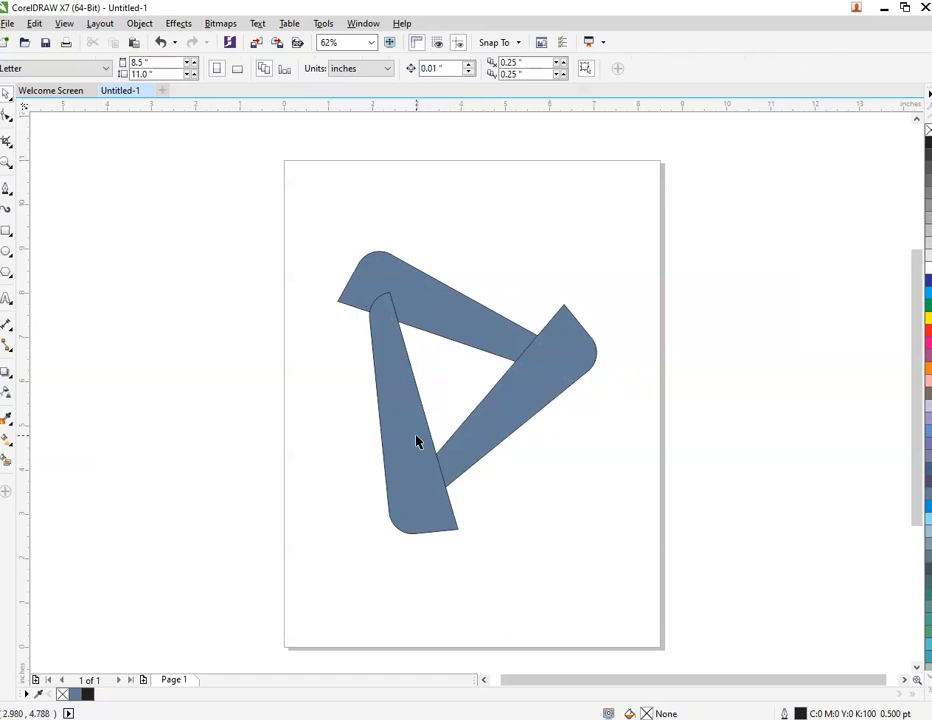
Remove the fill from the left piece, leaving only its outline
{"action": "left_click", "coordinate": [397, 375]}
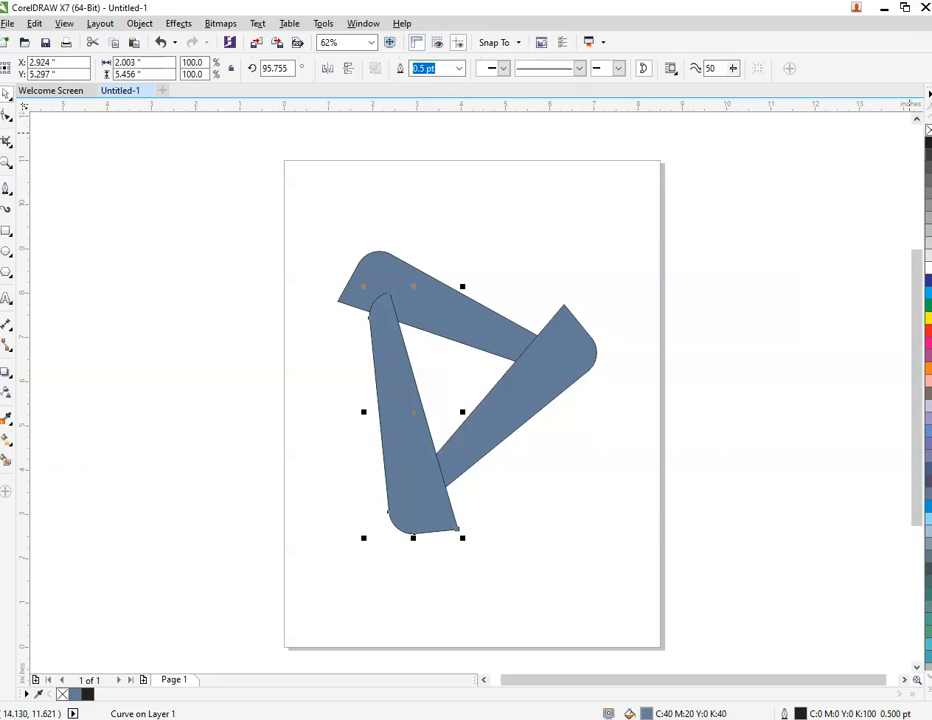
{"action": "double_click", "coordinate": [648, 713]}
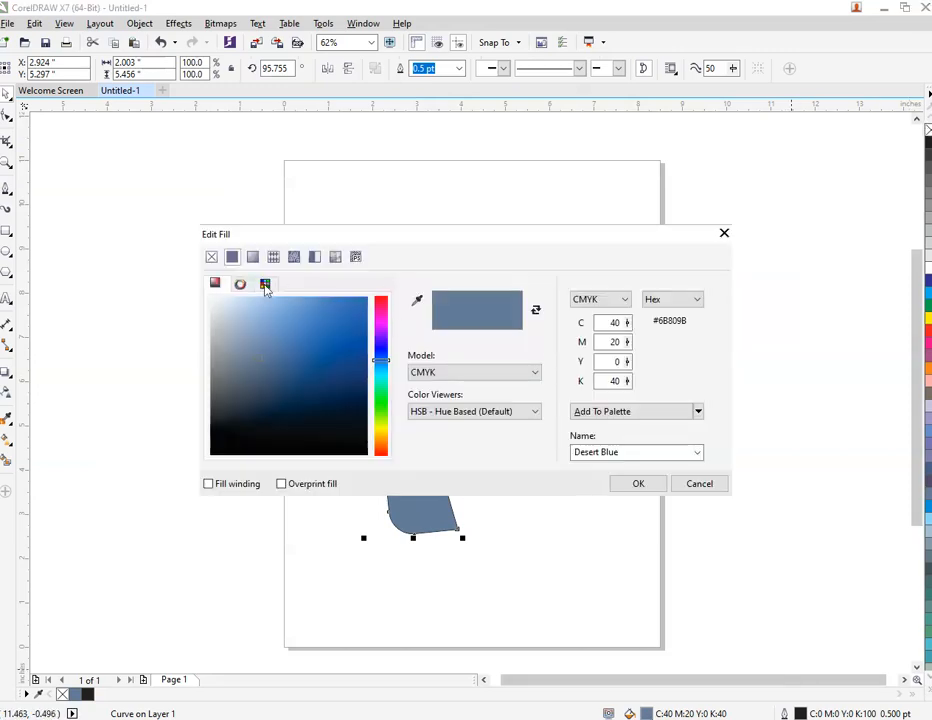
{"action": "left_click", "coordinate": [213, 259]}
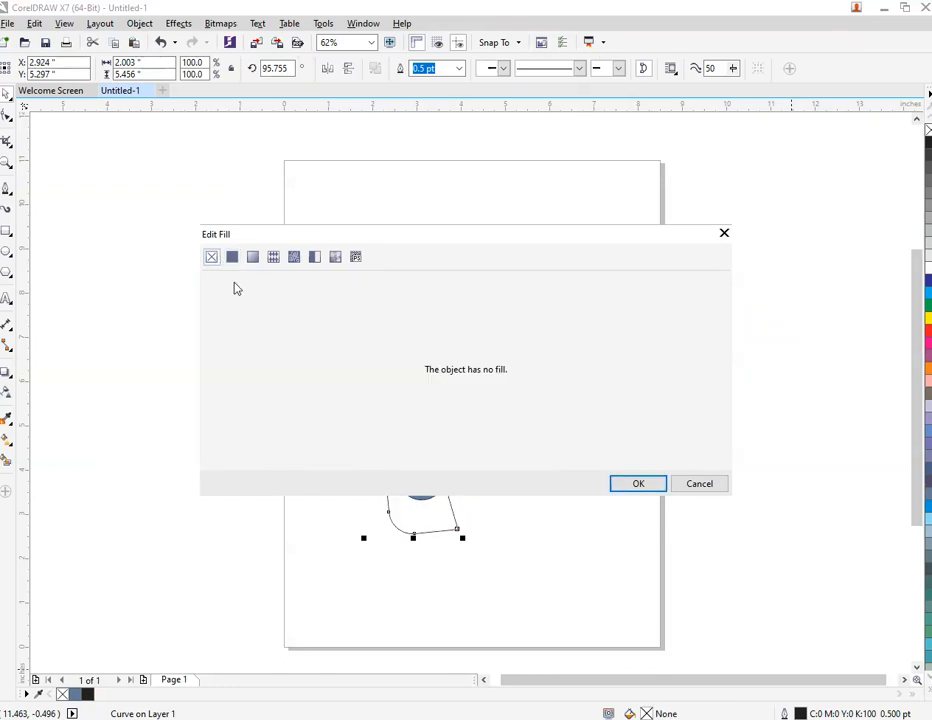
{"action": "left_click", "coordinate": [636, 485]}
{"action": "key", "text": "Escape"}
Draw a Pen line along the top piece's lower edge between its two crossings with the left piece's outline
{"action": "scroll", "coordinate": [388, 284], "scroll_direction": "up", "scroll_amount": 5}
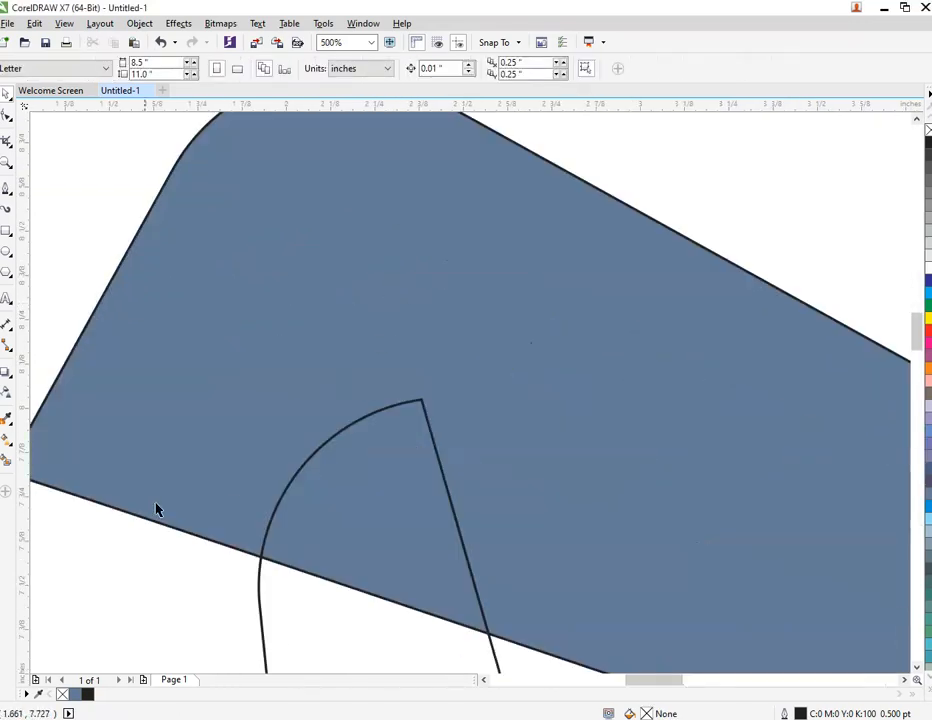
{"action": "left_click", "coordinate": [6, 187]}
{"action": "scroll", "coordinate": [258, 556], "scroll_direction": "up", "scroll_amount": 5}
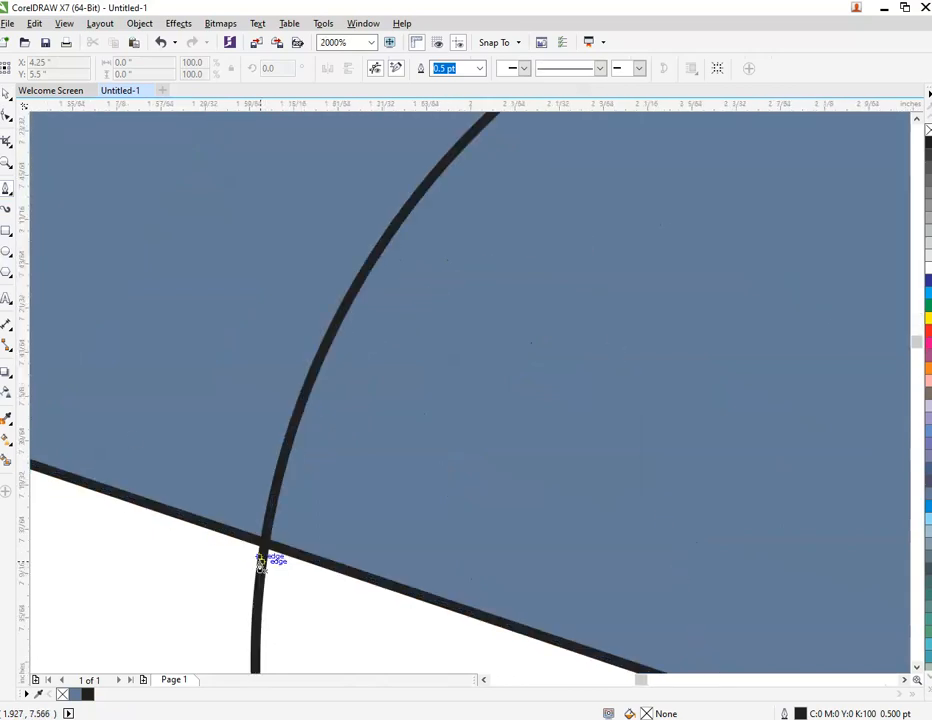
{"action": "left_click", "coordinate": [269, 527]}
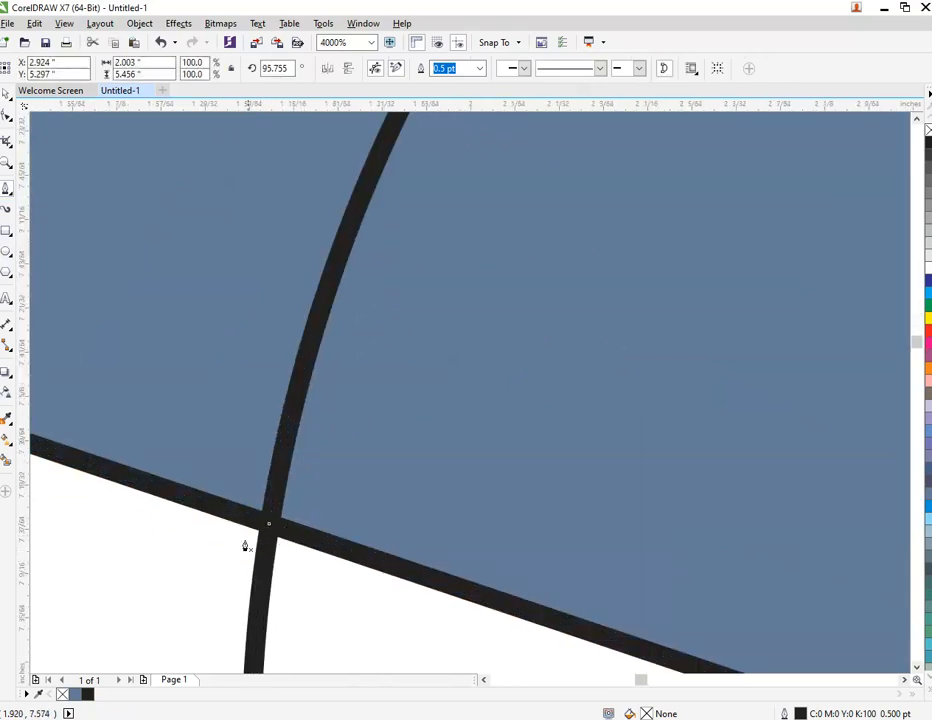
{"action": "left_click", "coordinate": [254, 517]}
{"action": "scroll", "coordinate": [319, 541], "scroll_direction": "down", "scroll_amount": 5}
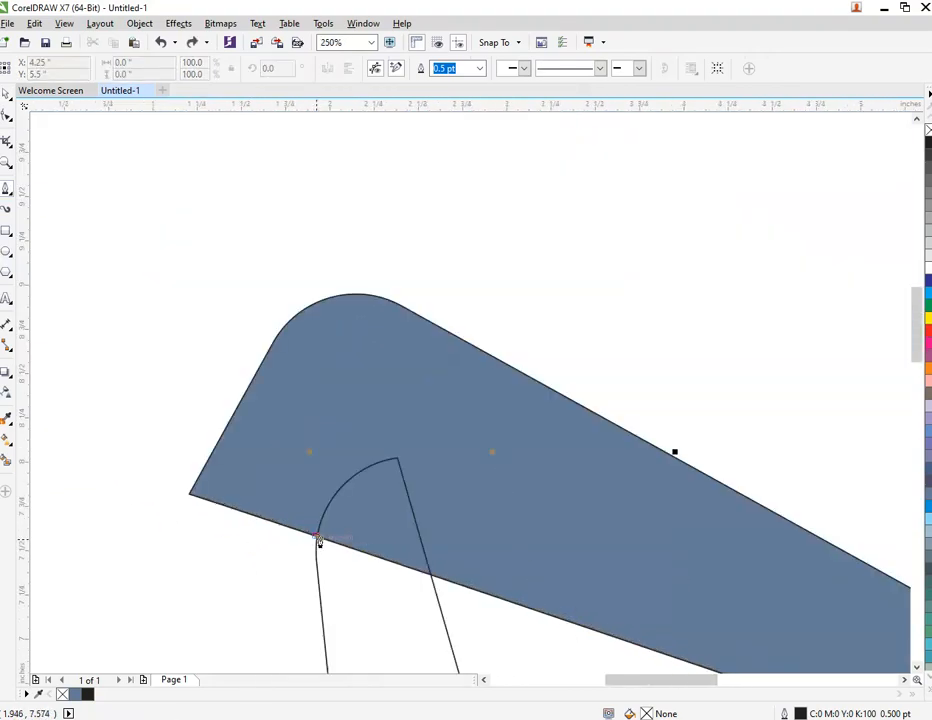
{"action": "scroll", "coordinate": [428, 566], "scroll_direction": "up", "scroll_amount": 5}
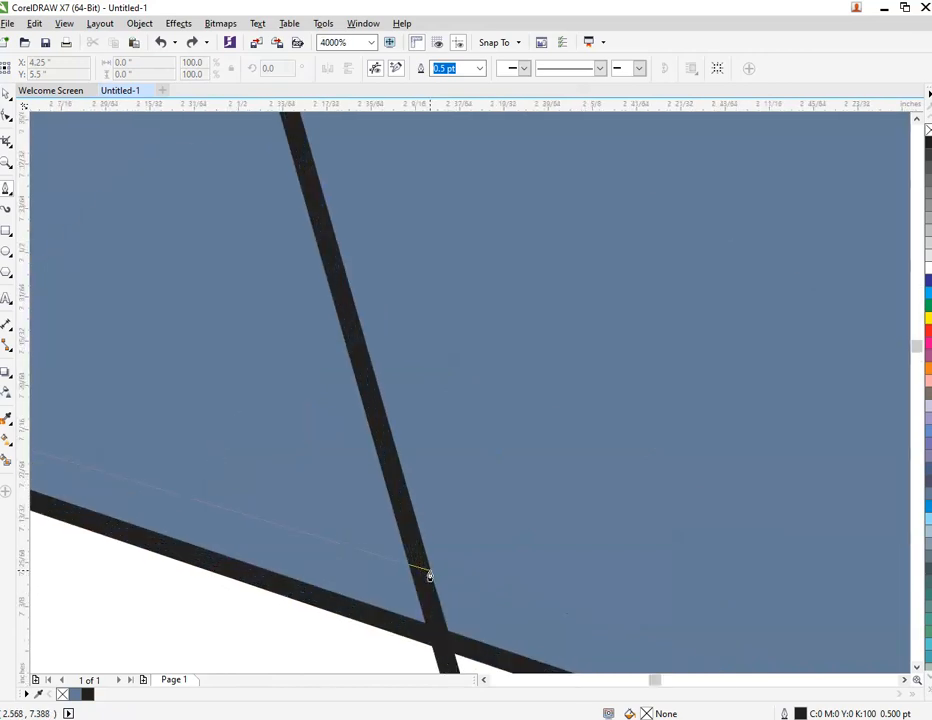
{"action": "left_click", "coordinate": [455, 645]}
{"action": "scroll", "coordinate": [455, 645], "scroll_direction": "down", "scroll_amount": 3}
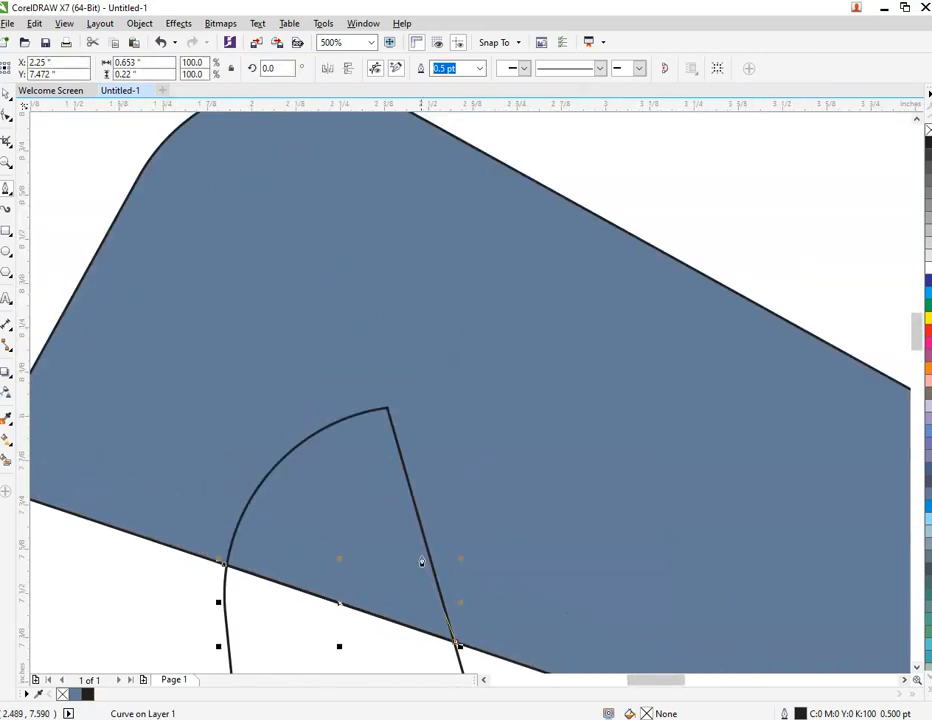
Continue the Pen outline to the left piece's upper tip and loosely around its curved end, closing it at the starting point
{"action": "left_click", "coordinate": [389, 410]}
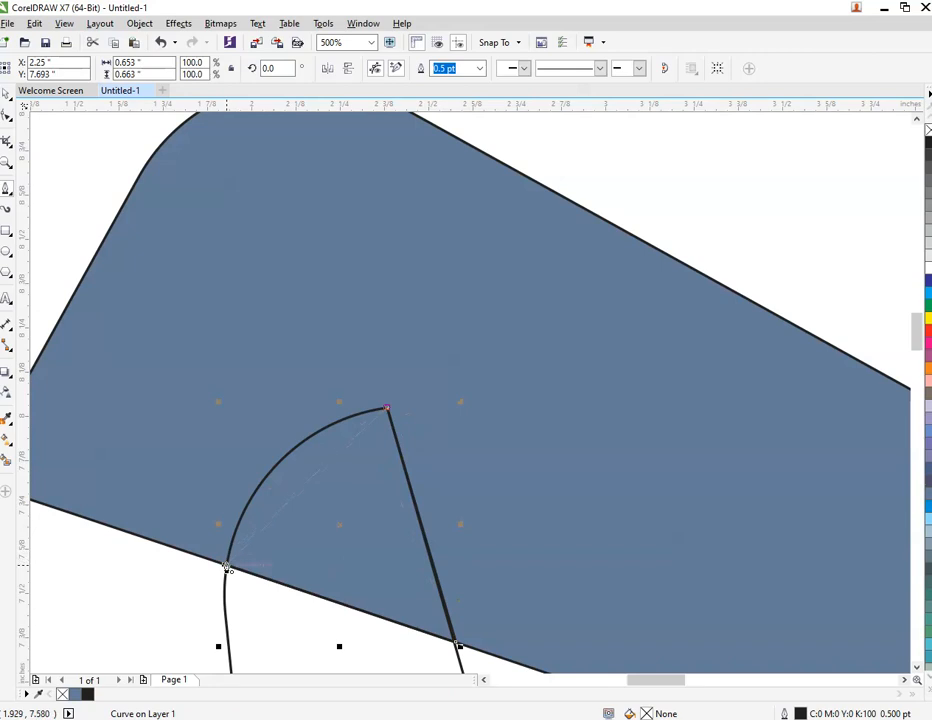
{"action": "left_click", "coordinate": [300, 371]}
{"action": "left_click", "coordinate": [247, 437]}
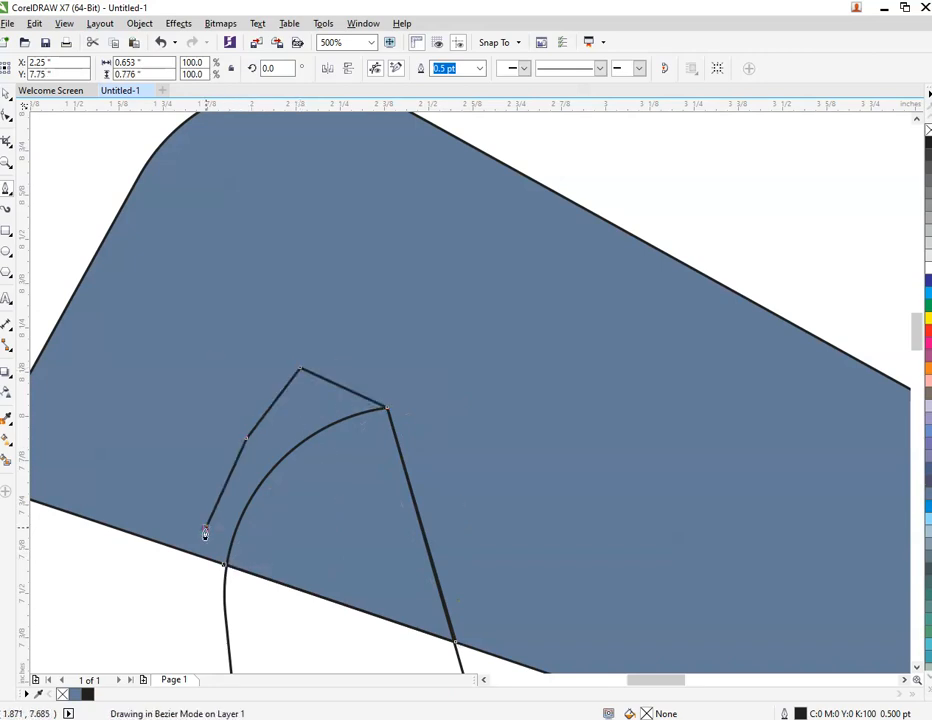
{"action": "double_click", "coordinate": [205, 528]}
{"action": "left_click", "coordinate": [225, 568]}
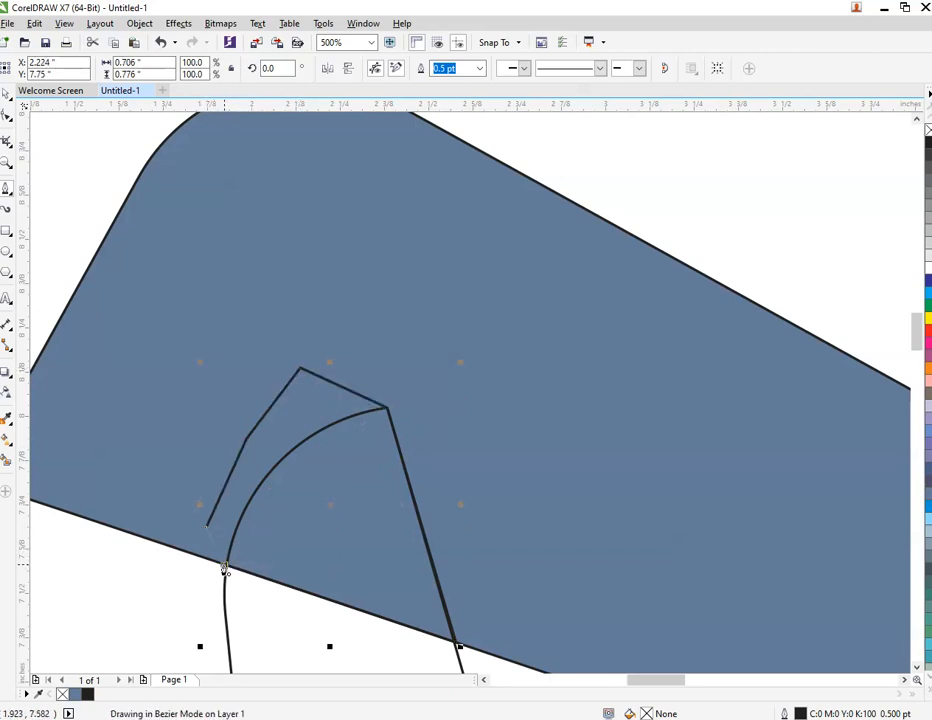
Trim the overlapping tip off the left piece using the closed Pen shape as the cutter
{"action": "scroll", "coordinate": [294, 294], "scroll_direction": "down", "scroll_amount": 1}
{"action": "left_click", "coordinate": [159, 235]}
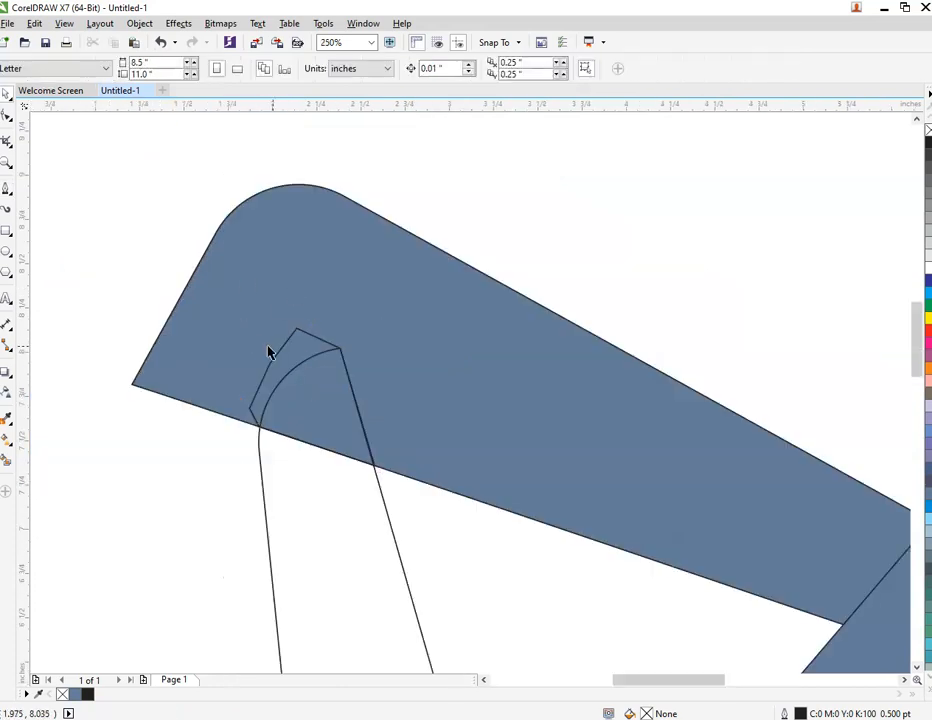
{"action": "left_click", "coordinate": [306, 366]}
{"action": "left_click", "coordinate": [333, 564], "text": "shift"}
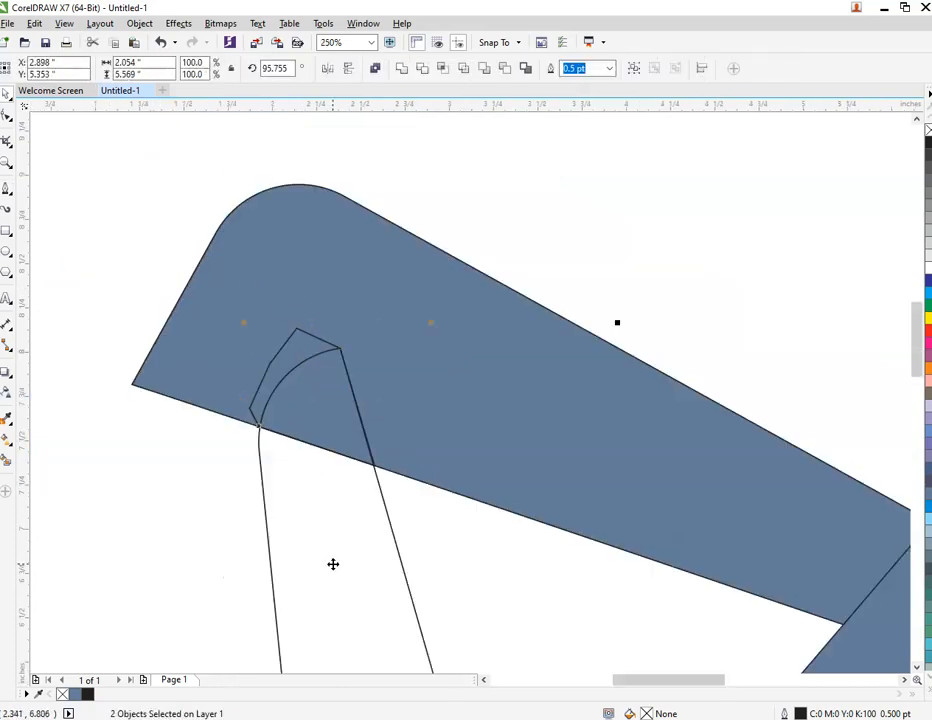
{"action": "left_click", "coordinate": [425, 70]}
Move the leftover Pen shape away from the cut and delete it
{"action": "left_click", "coordinate": [572, 193]}
{"action": "left_click_drag", "start_coordinate": [327, 385], "coordinate": [376, 293]}
{"action": "right_click", "coordinate": [377, 295]}
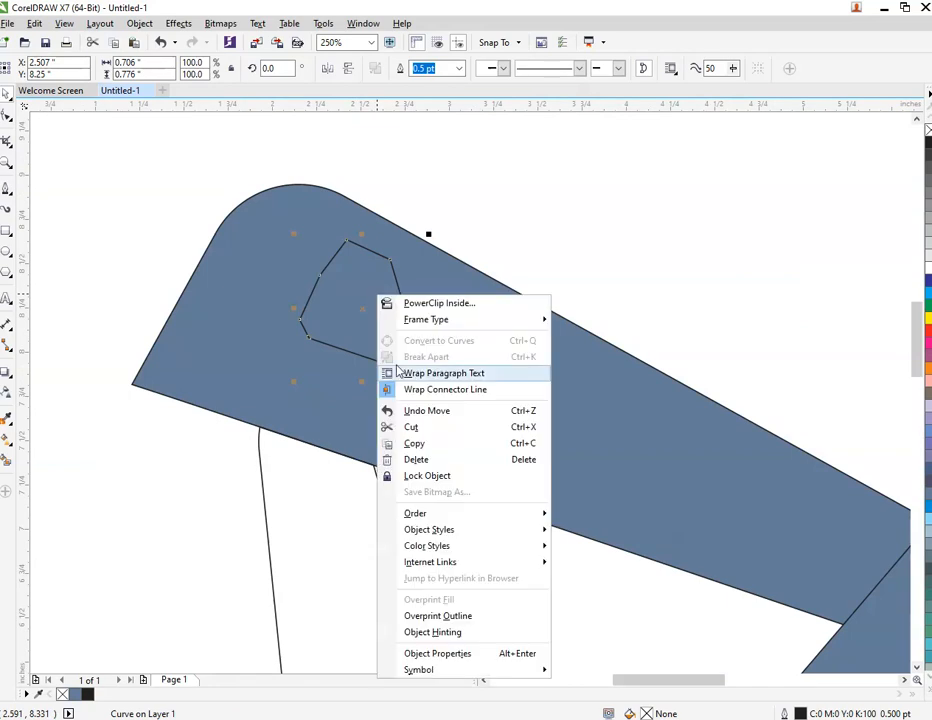
{"action": "left_click", "coordinate": [440, 460]}
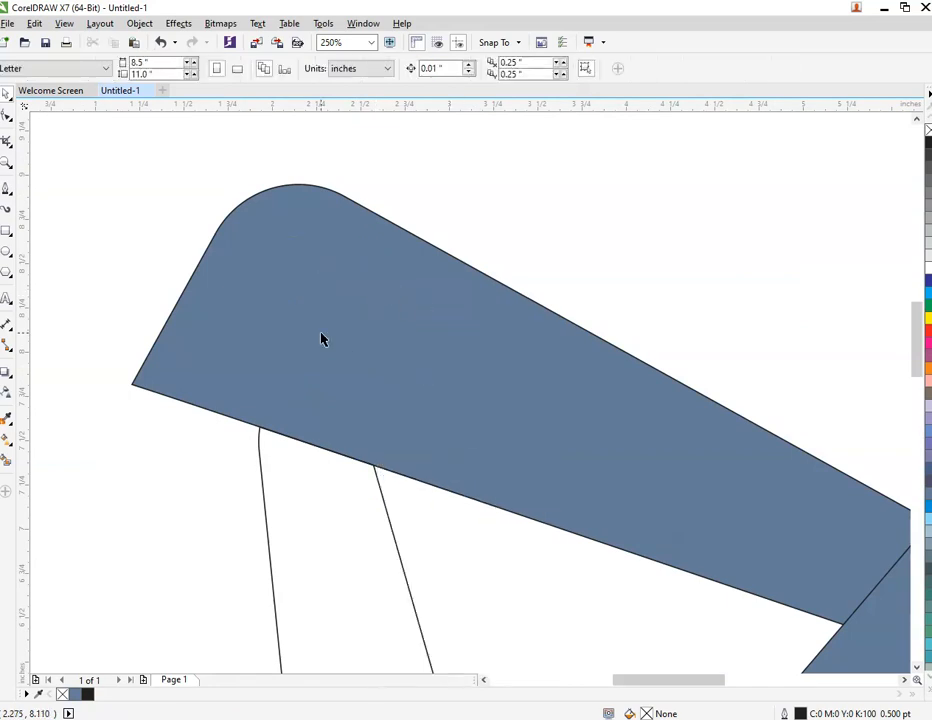
Apply a linear fountain fill to the top piece, running from its rounded end toward the right piece, and select the start node
{"action": "scroll", "coordinate": [322, 340], "scroll_direction": "down", "scroll_amount": 4}
{"action": "scroll", "coordinate": [319, 412], "scroll_direction": "up", "scroll_amount": 2}
{"action": "left_click", "coordinate": [396, 316]}
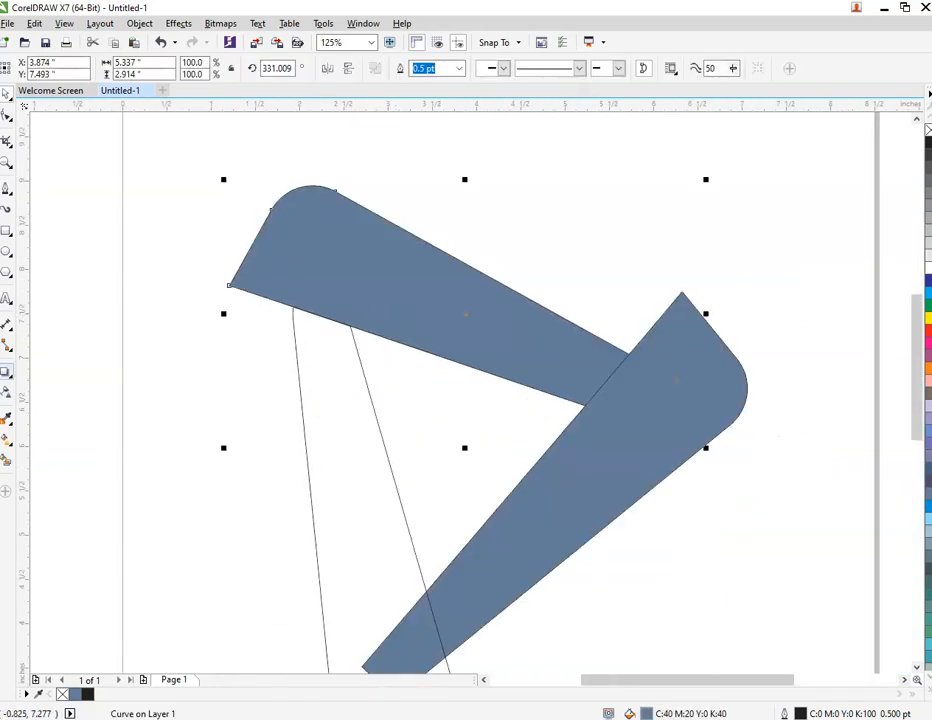
{"action": "left_click", "coordinate": [6, 458]}
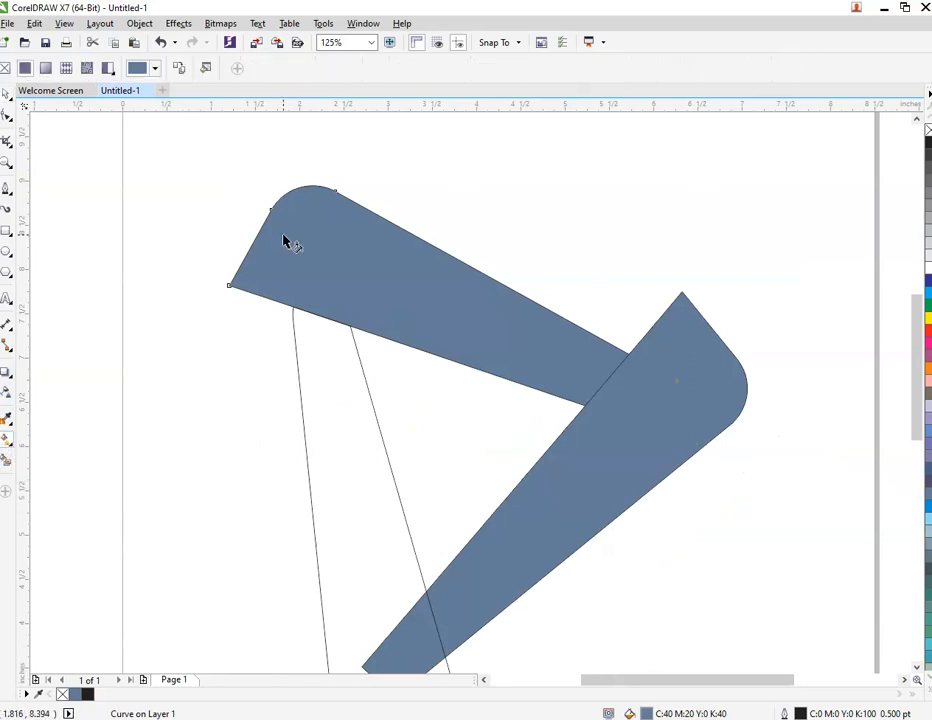
{"action": "left_click_drag", "start_coordinate": [268, 240], "coordinate": [646, 399]}
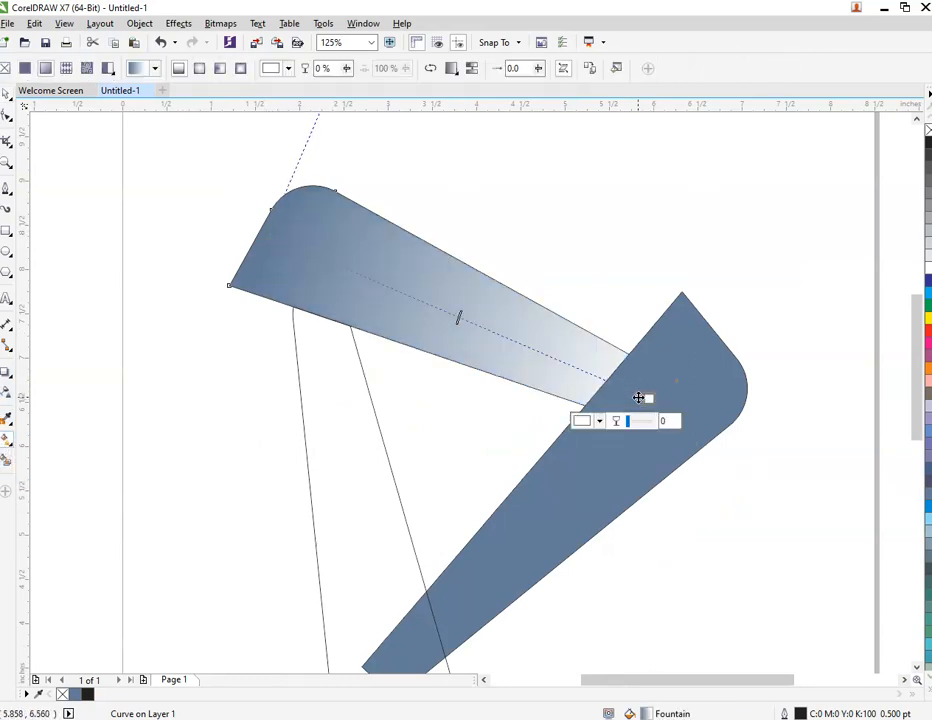
{"action": "left_click", "coordinate": [268, 228]}
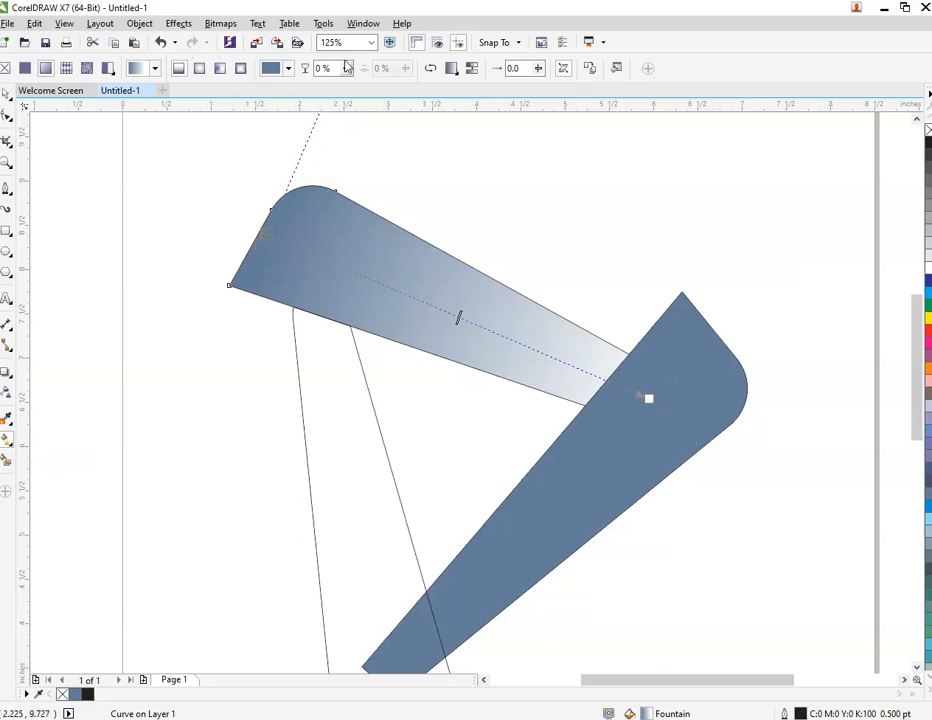
Display an additional color palette and dock it horizontally below the page
{"action": "left_click", "coordinate": [363, 23]}
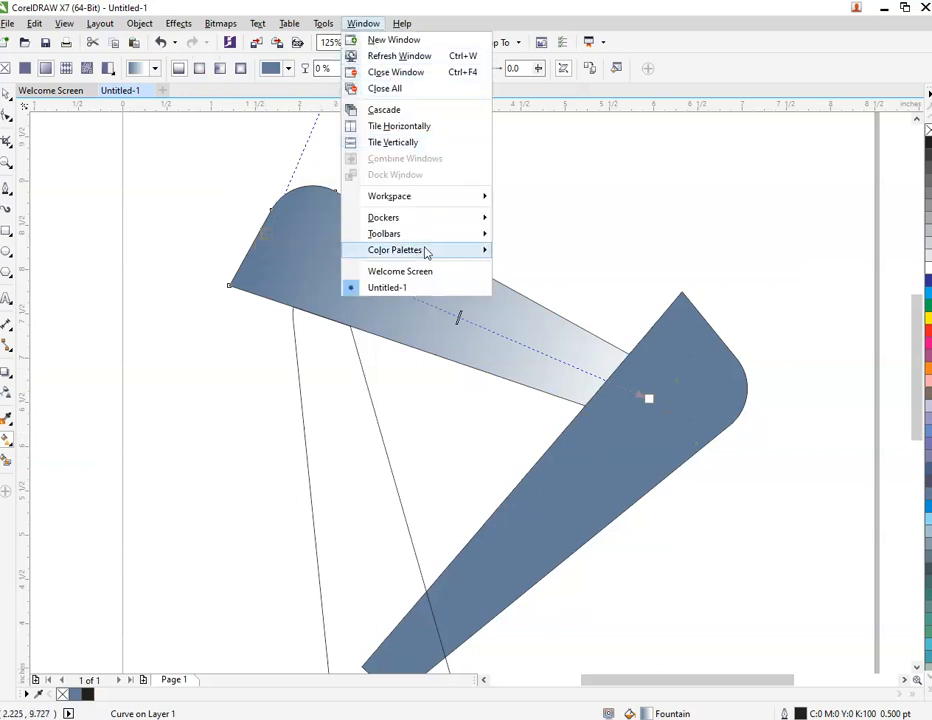
{"action": "mouse_move", "coordinate": [426, 252]}
{"action": "left_click", "coordinate": [603, 356]}
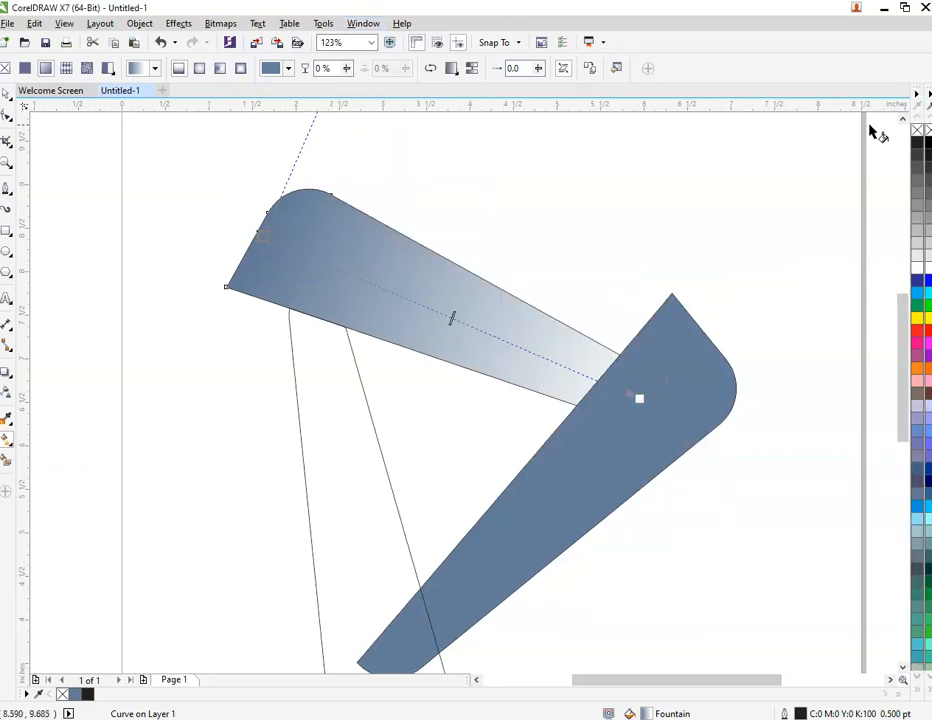
{"action": "left_click_drag", "start_coordinate": [921, 88], "coordinate": [14, 697]}
Set the color palettes to show up to 3 rows of swatches
{"action": "left_click", "coordinate": [26, 694]}
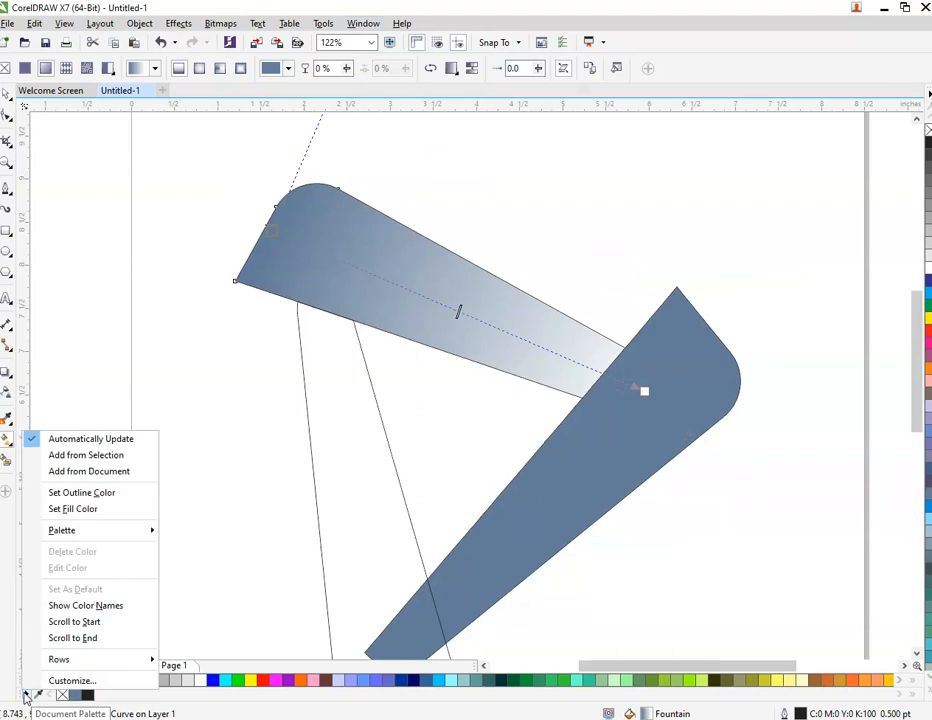
{"action": "left_click", "coordinate": [26, 694]}
{"action": "left_click", "coordinate": [27, 694]}
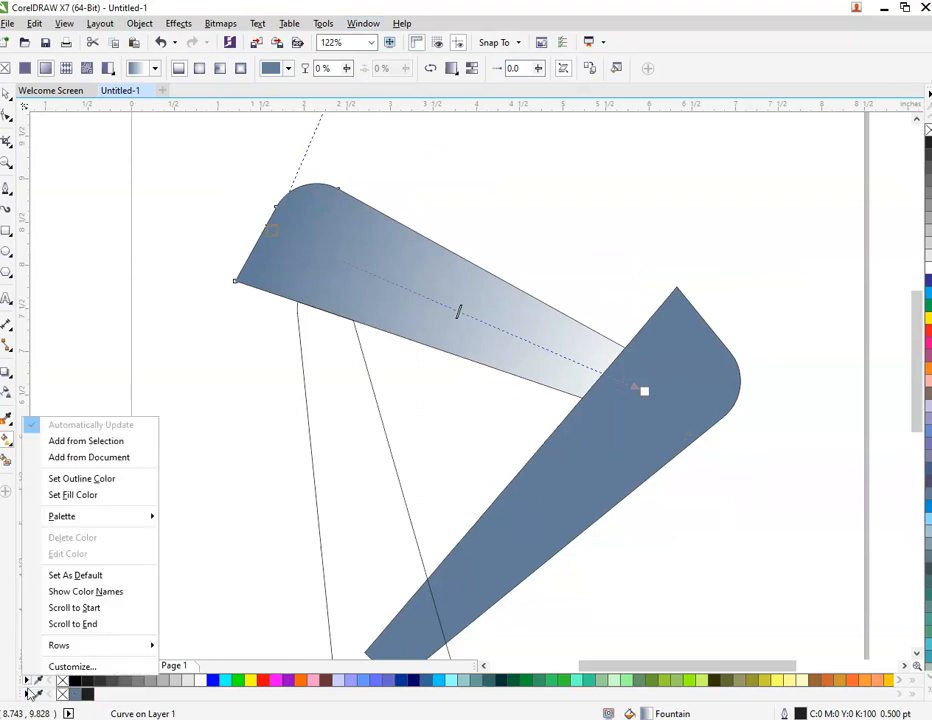
{"action": "left_click", "coordinate": [30, 694]}
{"action": "left_click", "coordinate": [33, 694]}
{"action": "left_click", "coordinate": [27, 694]}
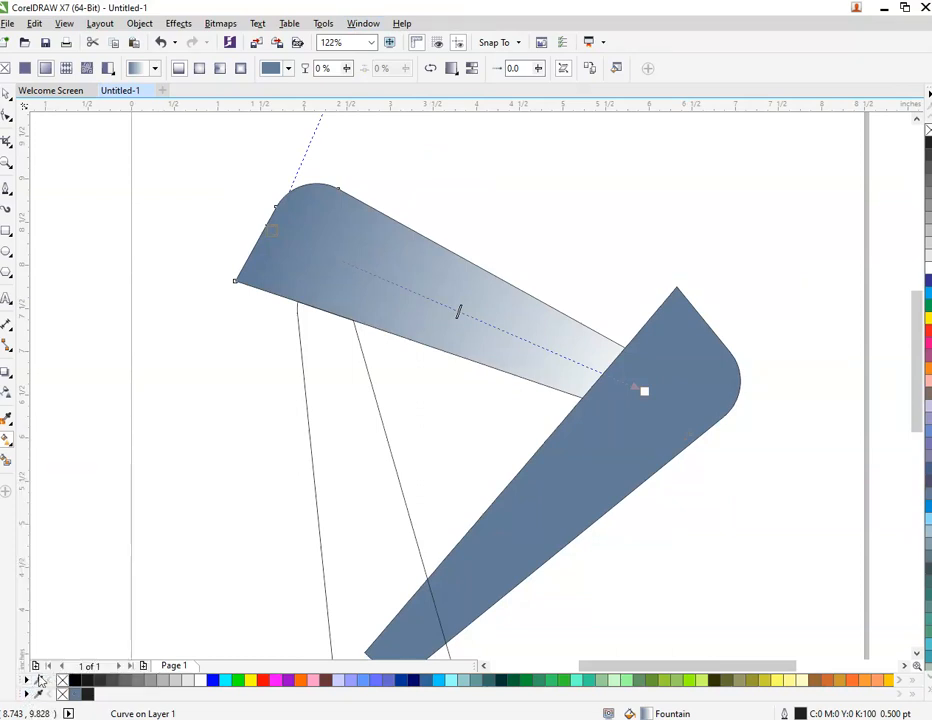
{"action": "left_click", "coordinate": [27, 695]}
{"action": "left_click", "coordinate": [27, 695]}
{"action": "left_click", "coordinate": [28, 694]}
{"action": "left_click", "coordinate": [29, 694]}
{"action": "left_click", "coordinate": [34, 690]}
{"action": "left_click", "coordinate": [34, 690]}
{"action": "left_click", "coordinate": [34, 690]}
{"action": "mouse_move", "coordinate": [77, 666]}
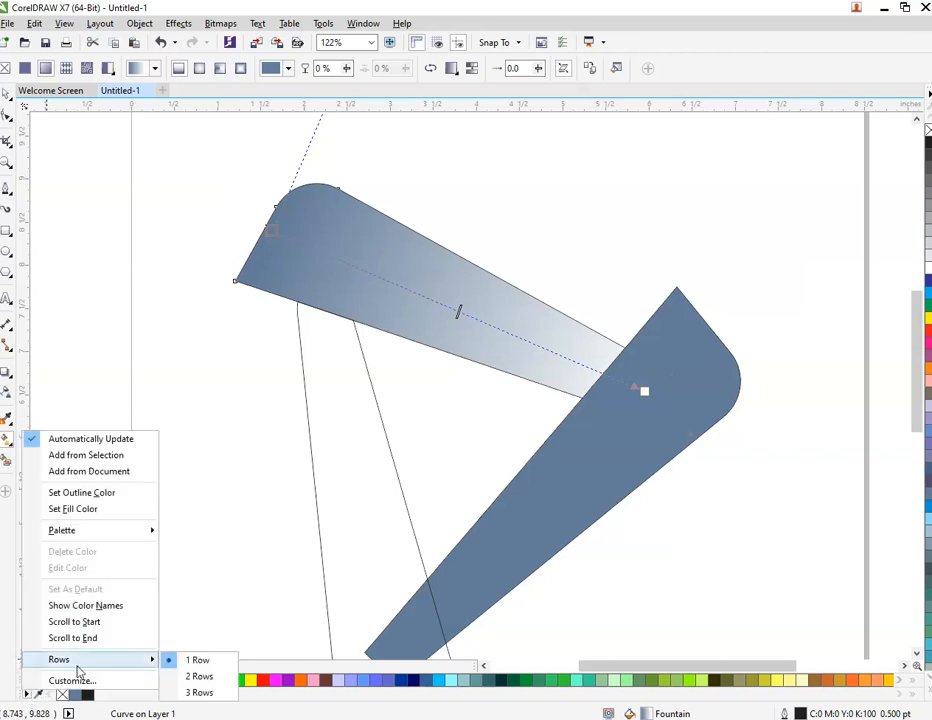
{"action": "left_click", "coordinate": [185, 692]}
Set the start color of the top piece's gradient to blue (#0000FF)
{"action": "left_click", "coordinate": [327, 478]}
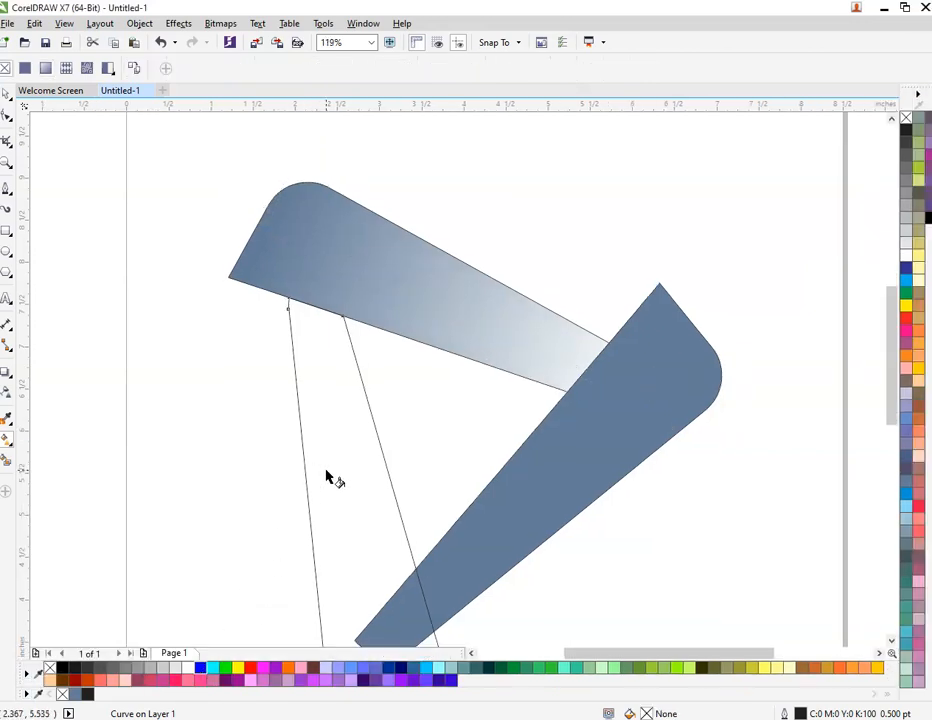
{"action": "left_click", "coordinate": [334, 272]}
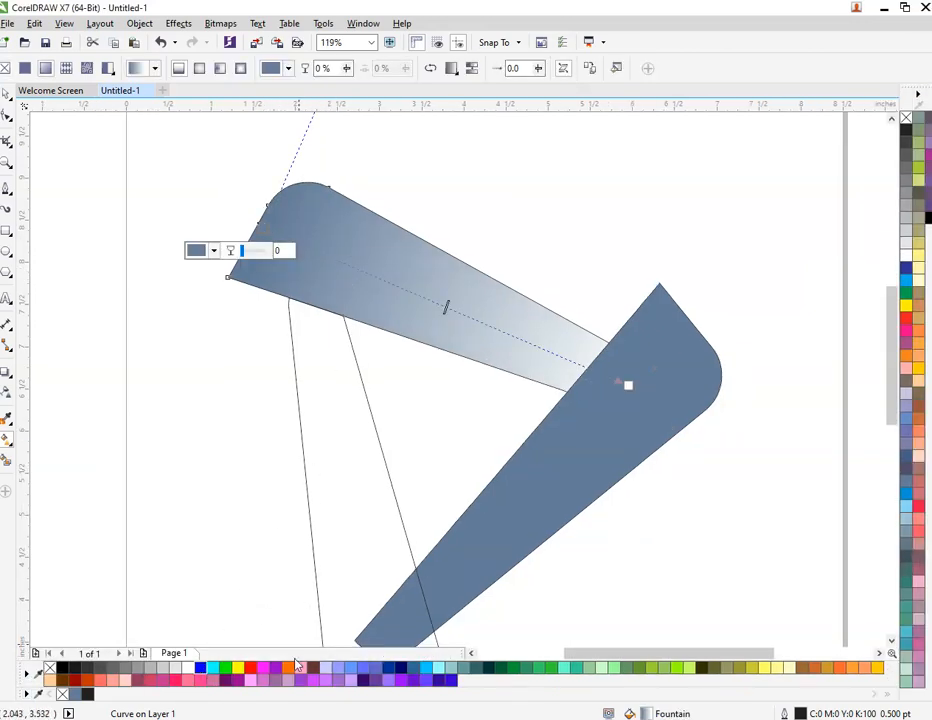
{"action": "left_click", "coordinate": [200, 668]}
Set the end color of the top piece's gradient to dark blue #04048C and move its end point to the right piece's edge
{"action": "left_click", "coordinate": [628, 386]}
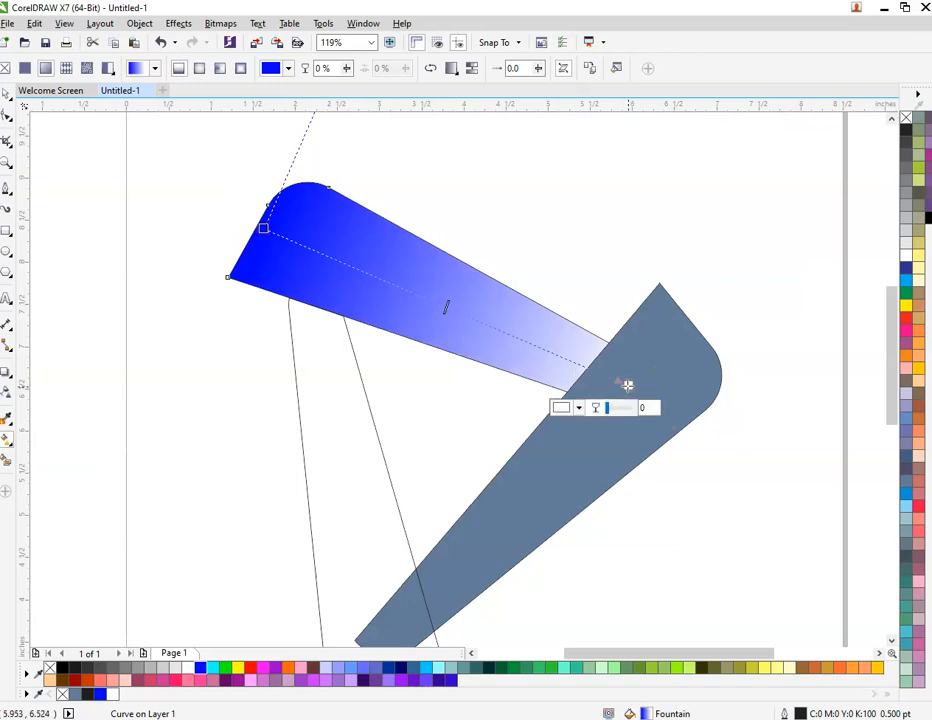
{"action": "left_click", "coordinate": [200, 668]}
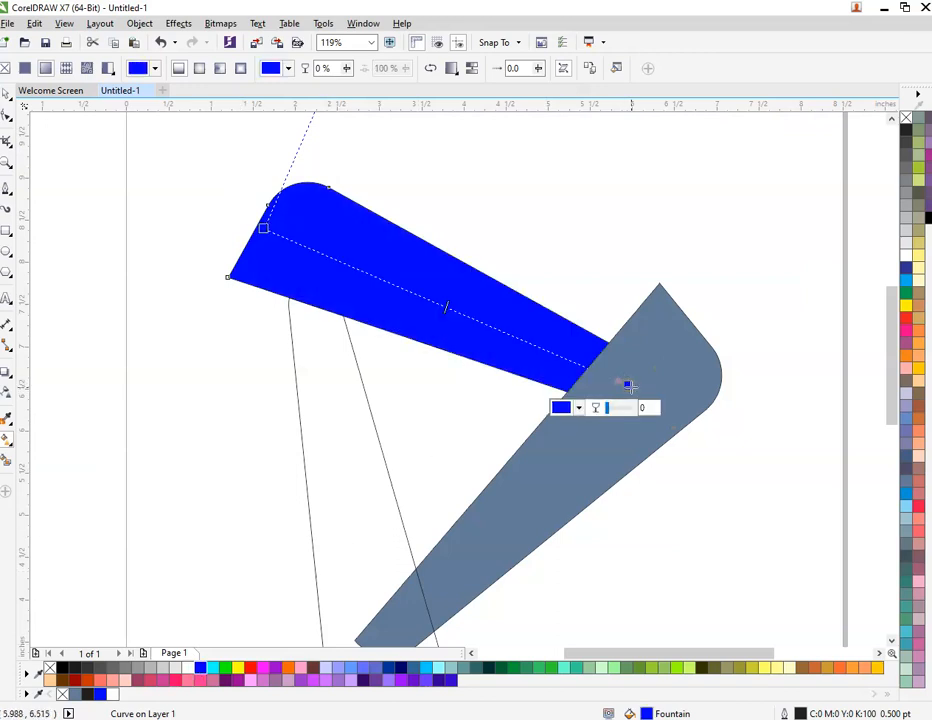
{"action": "left_click_drag", "start_coordinate": [628, 386], "coordinate": [585, 370]}
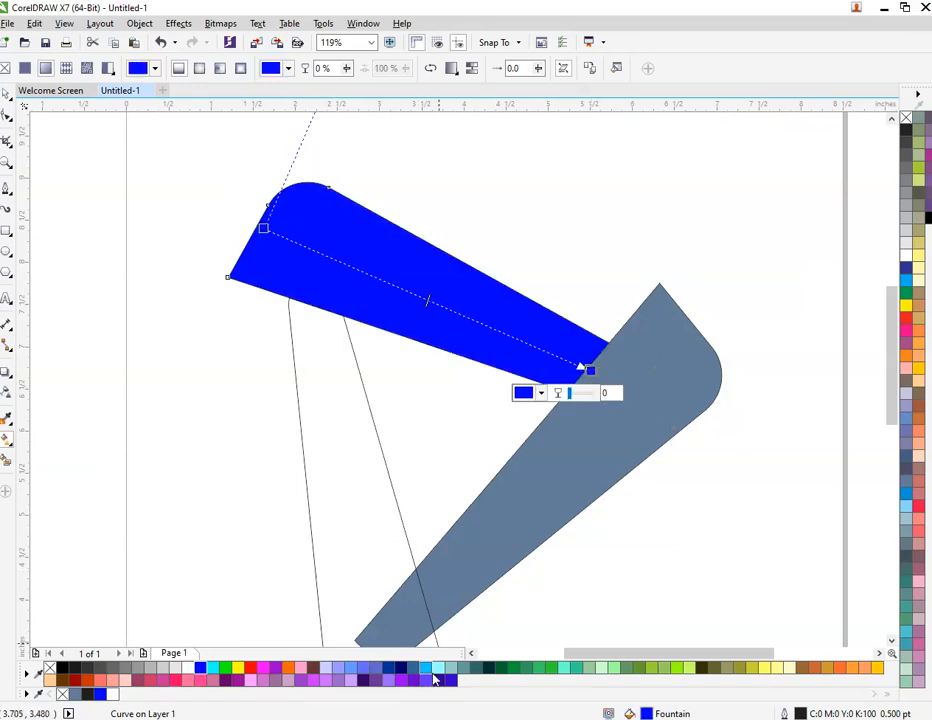
{"action": "left_click", "coordinate": [541, 394]}
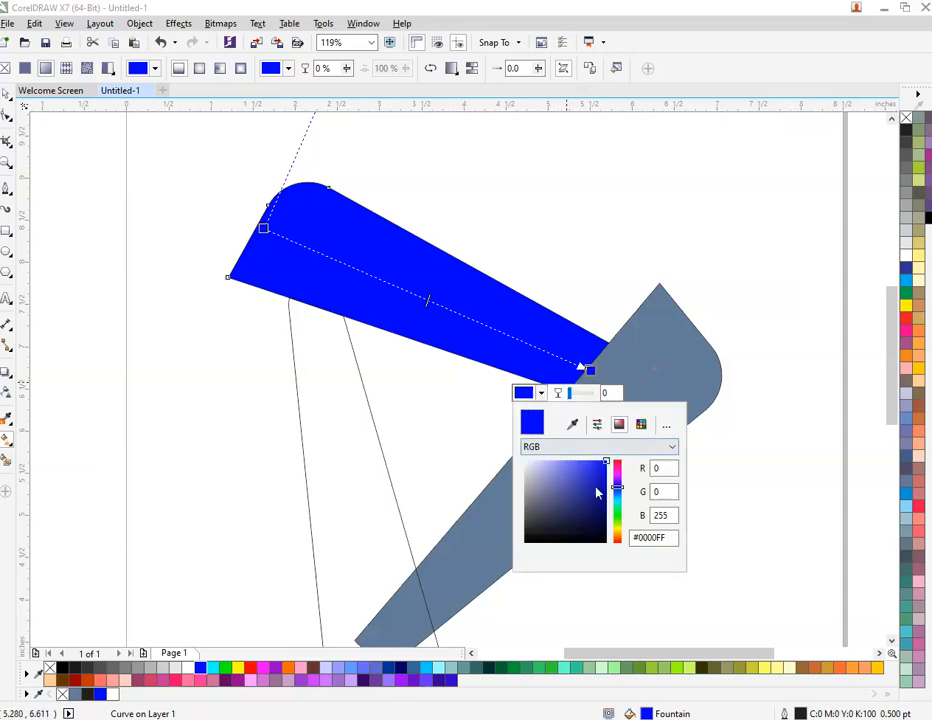
{"action": "left_click_drag", "start_coordinate": [597, 492], "coordinate": [601, 491]}
{"action": "left_click", "coordinate": [604, 497]}
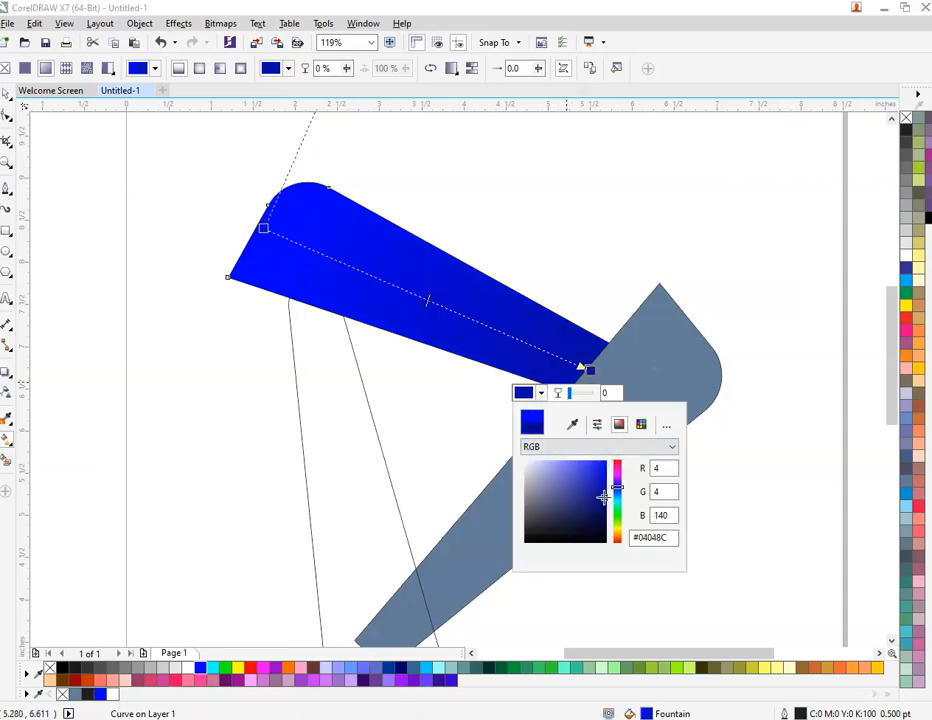
{"action": "left_click", "coordinate": [504, 158]}
Copy the top piece's blue gradient fill onto the right piece
{"action": "left_click", "coordinate": [6, 94]}
{"action": "left_click", "coordinate": [170, 220]}
{"action": "left_click", "coordinate": [372, 258]}
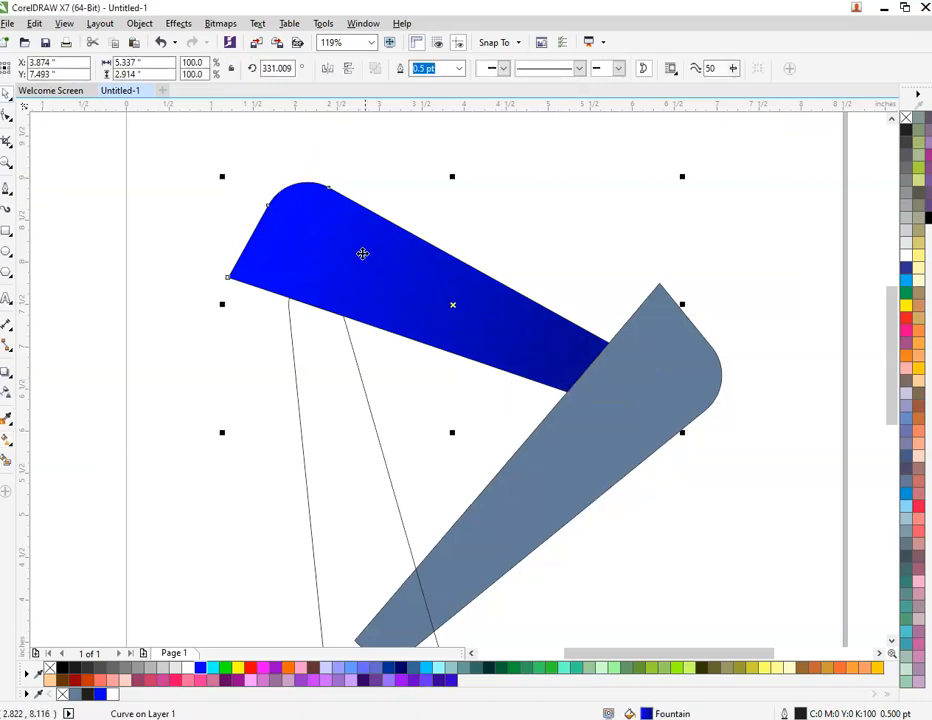
{"action": "left_click_drag", "start_coordinate": [602, 521], "coordinate": [602, 521]}
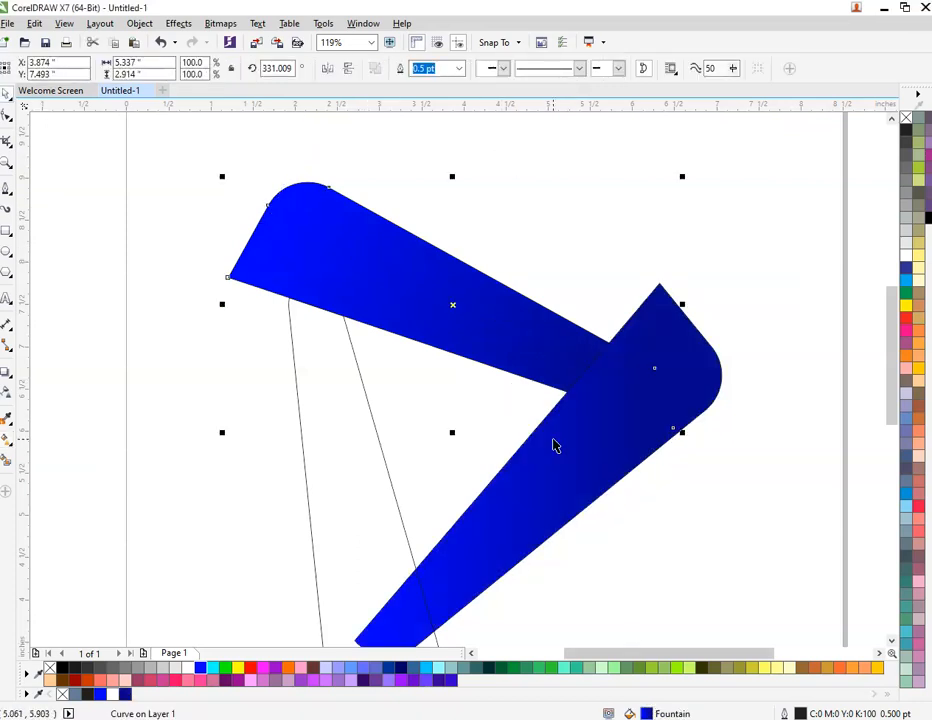
Apply the same blue gradient fill to the unfilled left piece
{"action": "scroll", "coordinate": [553, 443], "scroll_direction": "down", "scroll_amount": 2}
{"action": "scroll", "coordinate": [528, 551], "scroll_direction": "up", "scroll_amount": 2}
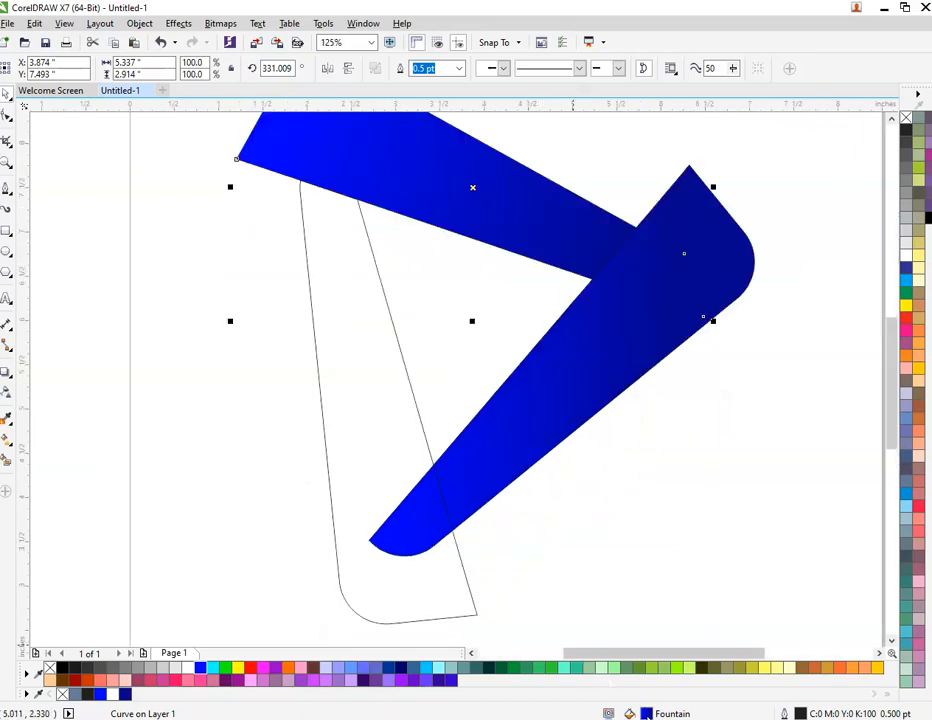
{"action": "left_click_drag", "start_coordinate": [418, 443], "coordinate": [395, 427]}
{"action": "scroll", "coordinate": [394, 427], "scroll_direction": "down", "scroll_amount": 1}
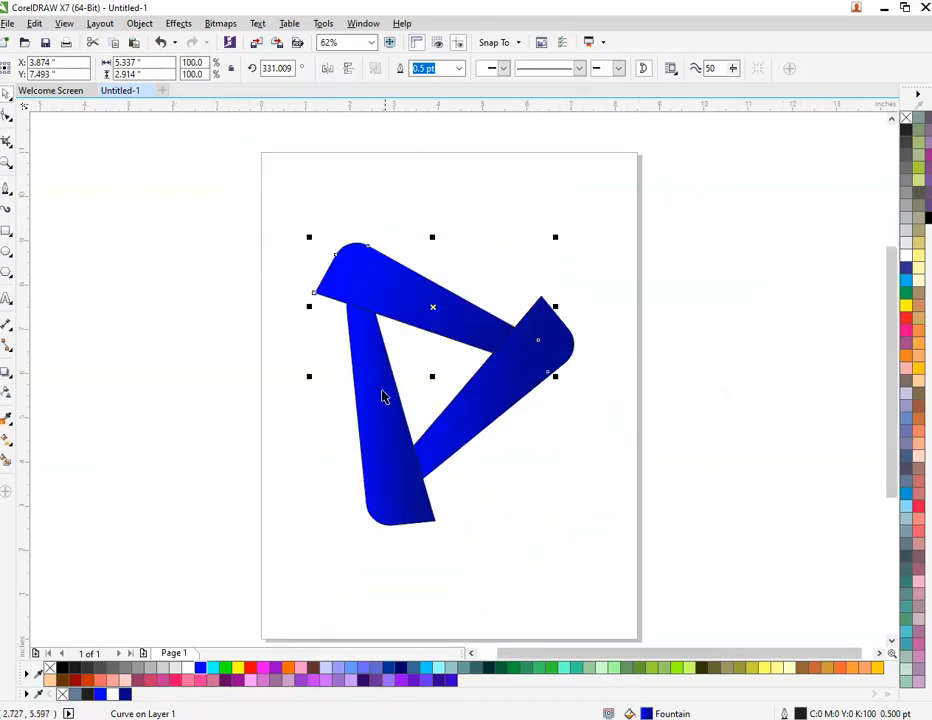
Redirect the right piece's gradient to start at its wide upper end and finish dark at its narrow lower end
{"action": "left_click", "coordinate": [590, 468]}
{"action": "left_click", "coordinate": [494, 406]}
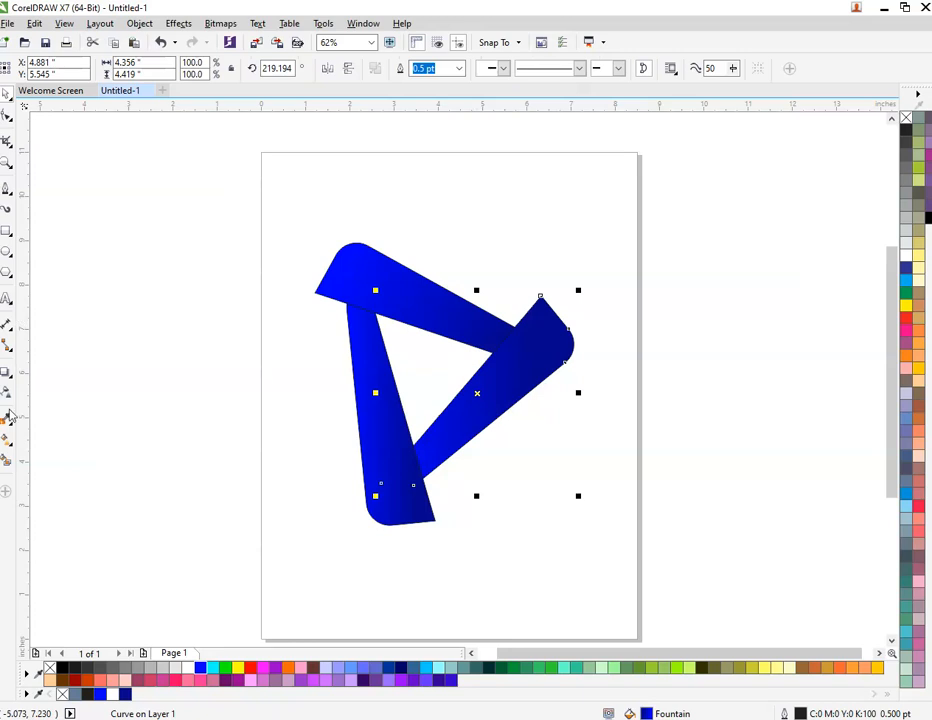
{"action": "left_click", "coordinate": [5, 460]}
{"action": "left_click", "coordinate": [530, 347]}
{"action": "scroll", "coordinate": [468, 391], "scroll_direction": "up", "scroll_amount": 1}
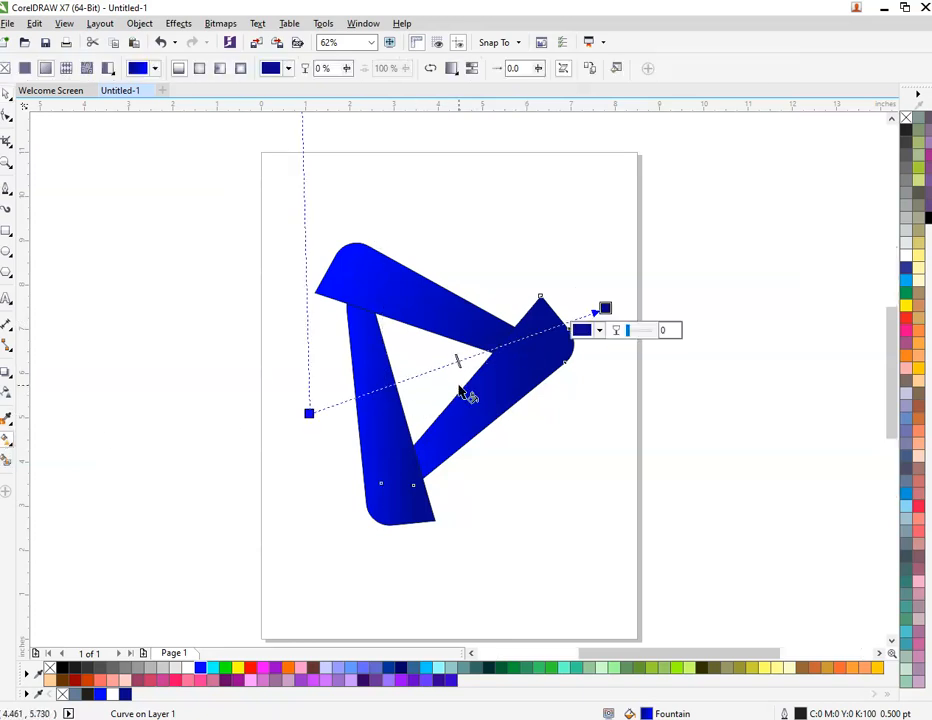
{"action": "left_click_drag", "start_coordinate": [309, 412], "coordinate": [650, 239]}
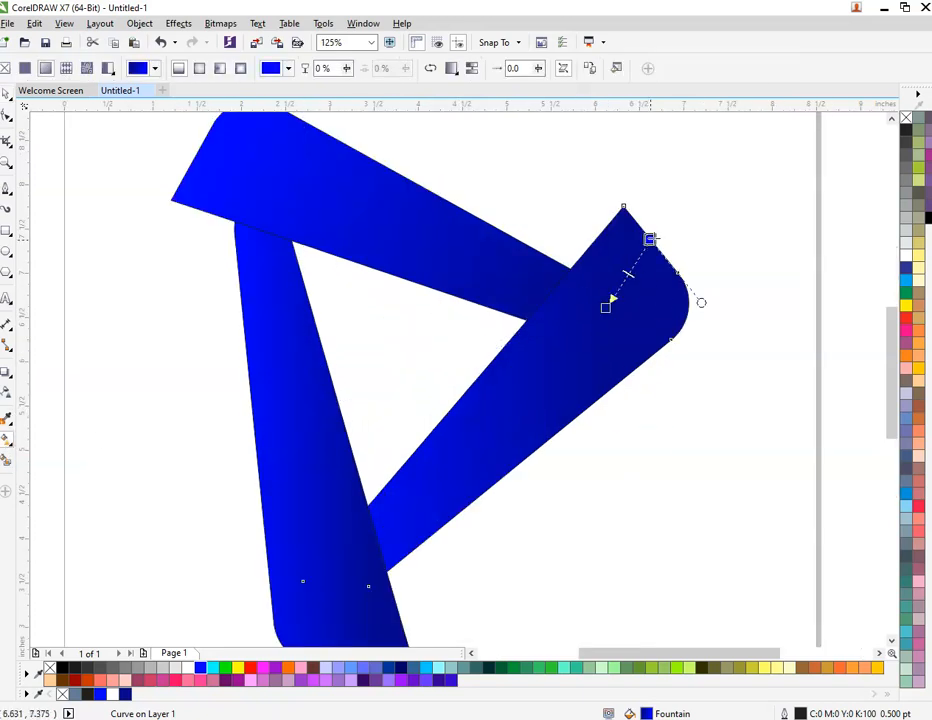
{"action": "left_click_drag", "start_coordinate": [607, 306], "coordinate": [380, 538]}
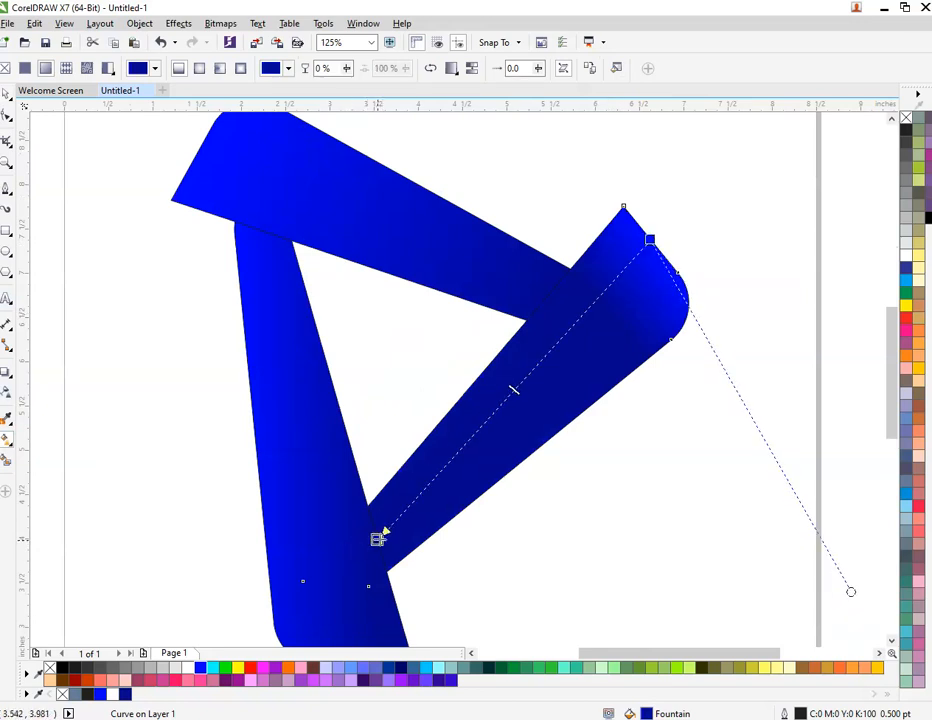
Redirect the left piece's gradient to start at its wide lower end and finish dark where it meets the top piece
{"action": "left_click", "coordinate": [326, 499]}
{"action": "scroll", "coordinate": [346, 390], "scroll_direction": "down", "scroll_amount": 2}
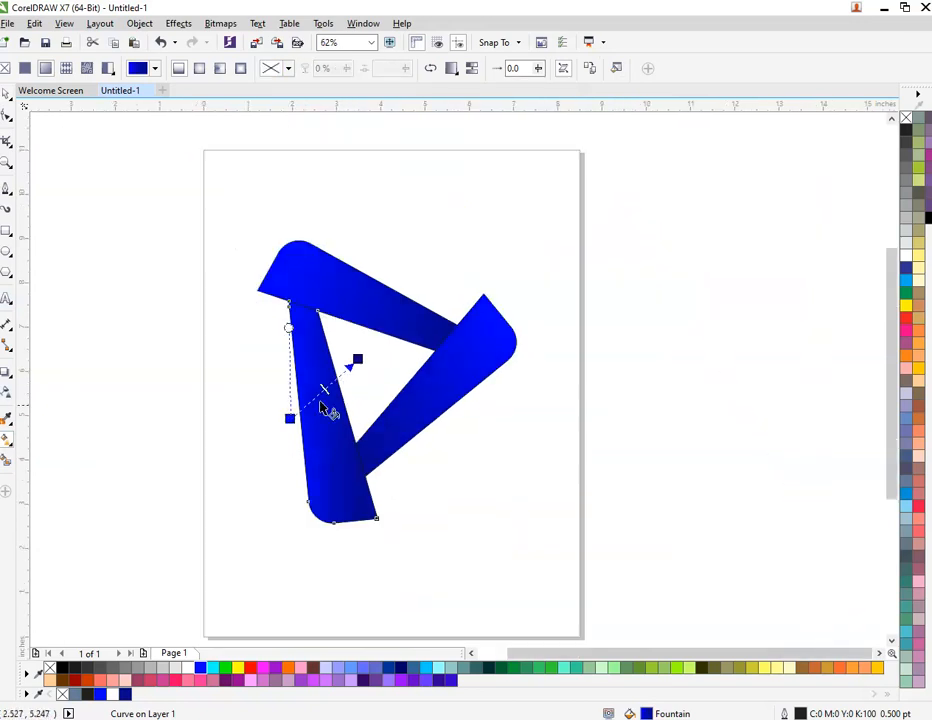
{"action": "left_click_drag", "start_coordinate": [290, 418], "coordinate": [347, 520]}
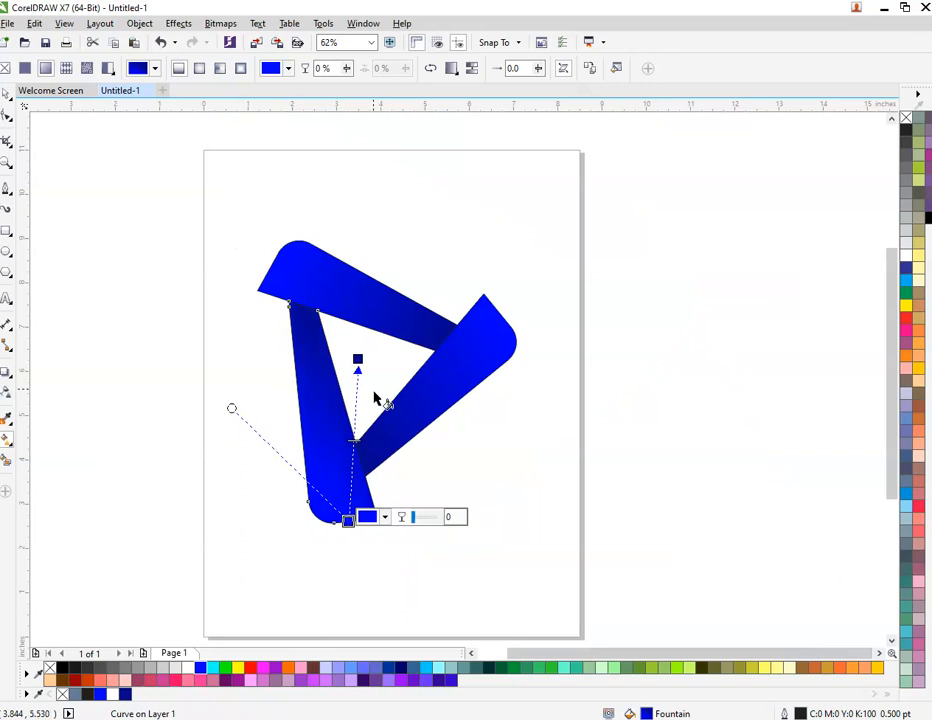
{"action": "left_click_drag", "start_coordinate": [358, 360], "coordinate": [308, 307]}
{"action": "scroll", "coordinate": [305, 307], "scroll_direction": "up", "scroll_amount": 1}
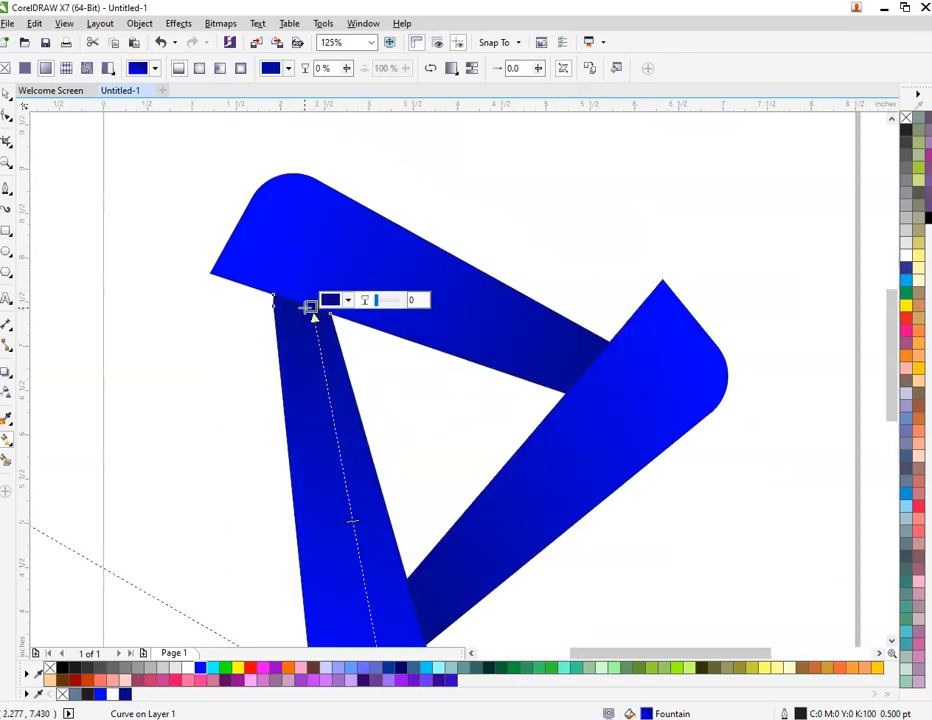
{"action": "key", "text": "space"}
{"action": "scroll", "coordinate": [417, 216], "scroll_direction": "down", "scroll_amount": 3}
{"action": "left_click", "coordinate": [385, 183]}
{"action": "scroll", "coordinate": [281, 166], "scroll_direction": "up", "scroll_amount": 2}
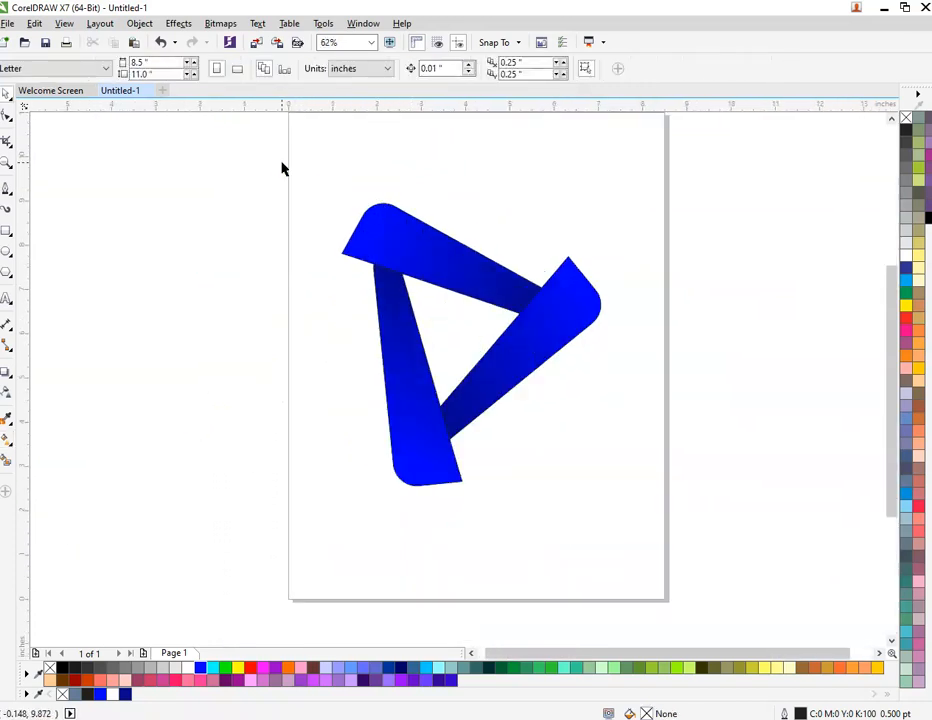
Group the three gradient-filled pieces into one object, keeping it in its original position on the page
{"action": "left_click_drag", "start_coordinate": [282, 163], "coordinate": [646, 535]}
{"action": "left_click_drag", "start_coordinate": [531, 368], "coordinate": [489, 353]}
{"action": "key", "text": "ctrl+z"}
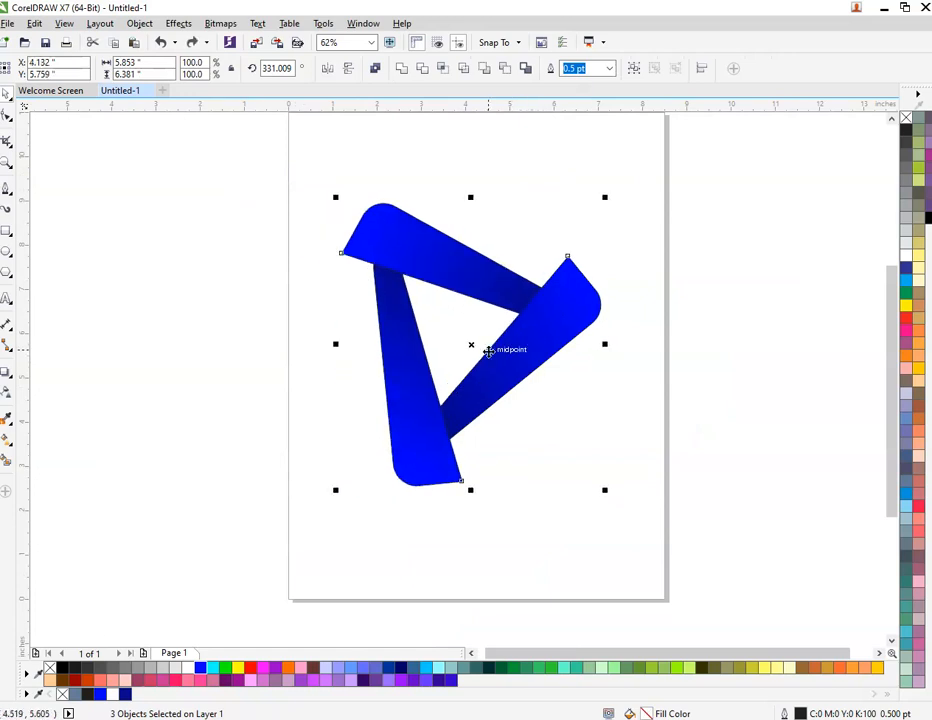
{"action": "right_click", "coordinate": [504, 324]}
{"action": "right_click", "coordinate": [560, 298]}
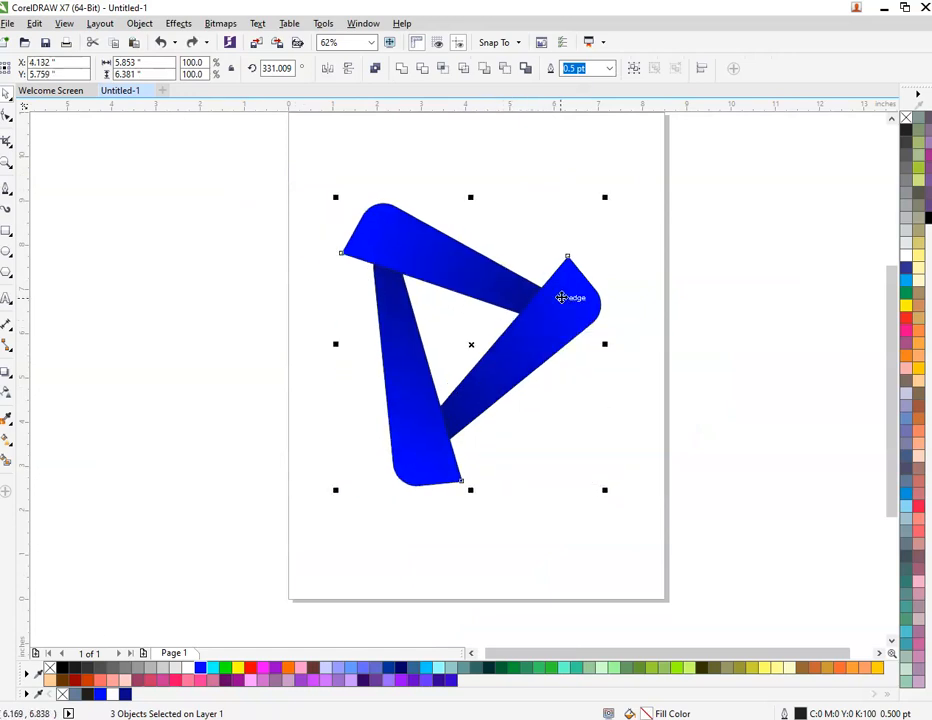
{"action": "left_click", "coordinate": [568, 376]}
{"action": "left_click", "coordinate": [713, 297]}
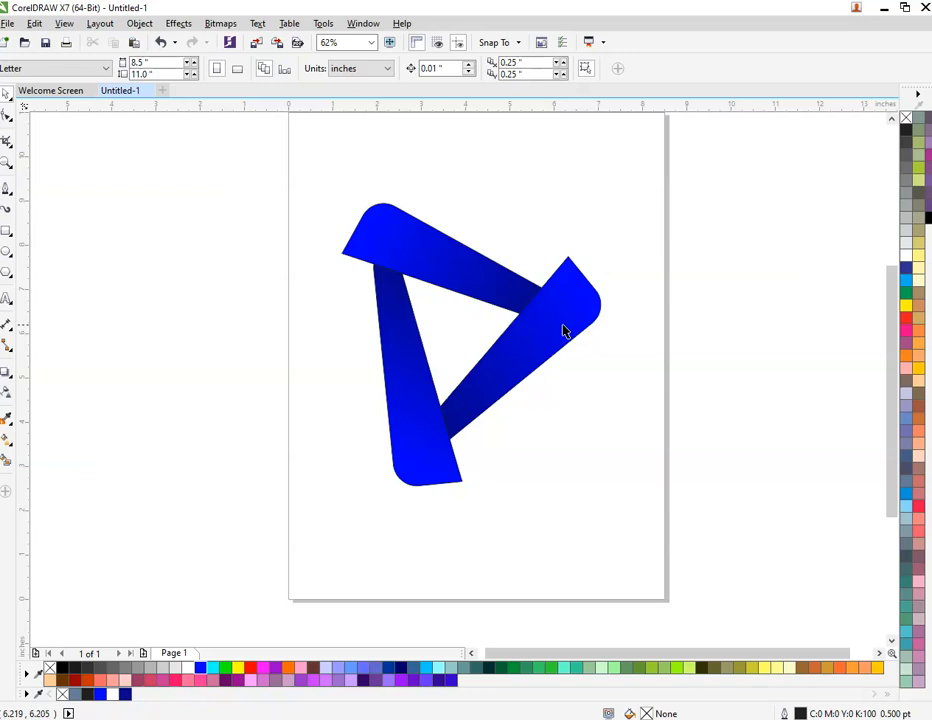
{"action": "left_click_drag", "start_coordinate": [564, 327], "coordinate": [418, 331]}
{"action": "key", "text": "ctrl+z"}
Duplicate the grouped logo by copying and pasting it, and move one copy horizontally to the left of the other
{"action": "right_click", "coordinate": [558, 305]}
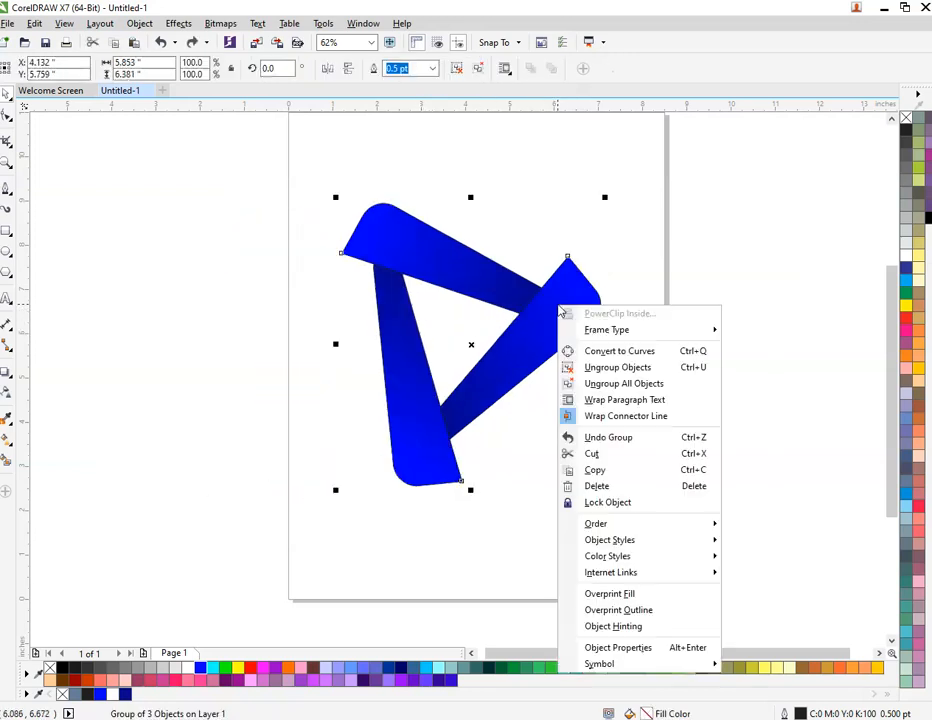
{"action": "left_click", "coordinate": [595, 470]}
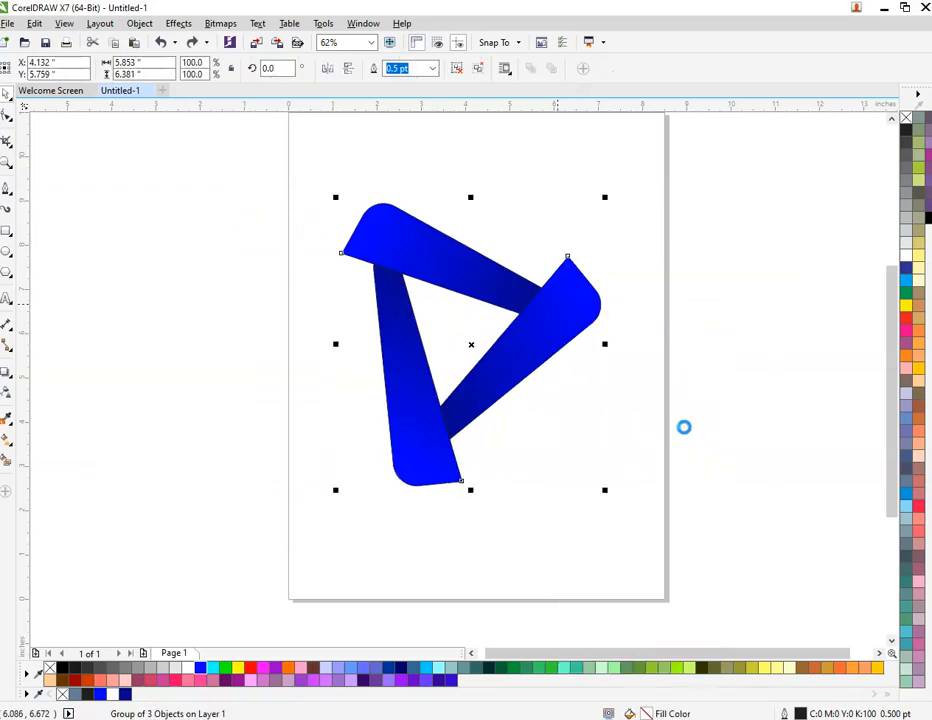
{"action": "right_click", "coordinate": [729, 375]}
{"action": "left_click", "coordinate": [786, 466]}
{"action": "left_click", "coordinate": [763, 445]}
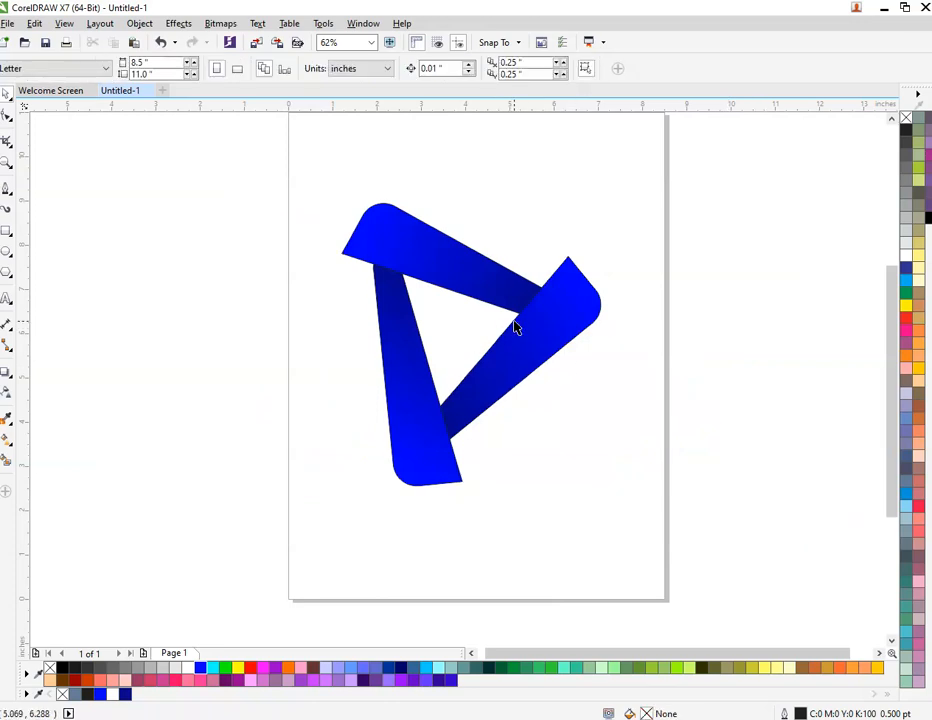
{"action": "left_click_drag", "start_coordinate": [515, 328], "coordinate": [240, 328]}
{"action": "left_click", "coordinate": [343, 389]}
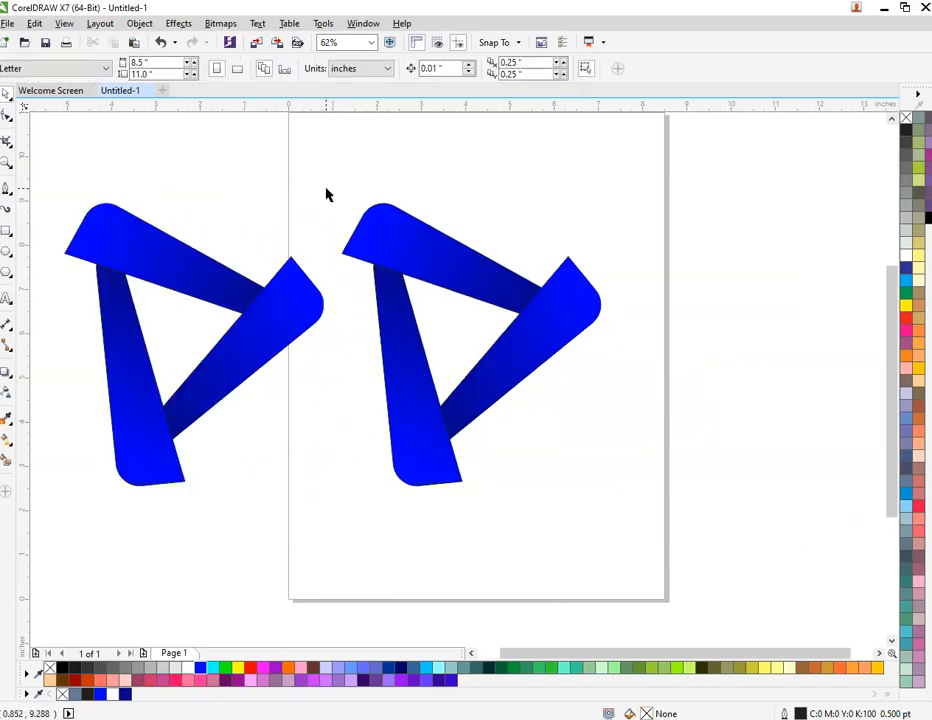
Ungroup the logo copy that lies on the page
{"action": "left_click_drag", "start_coordinate": [326, 194], "coordinate": [635, 584]}
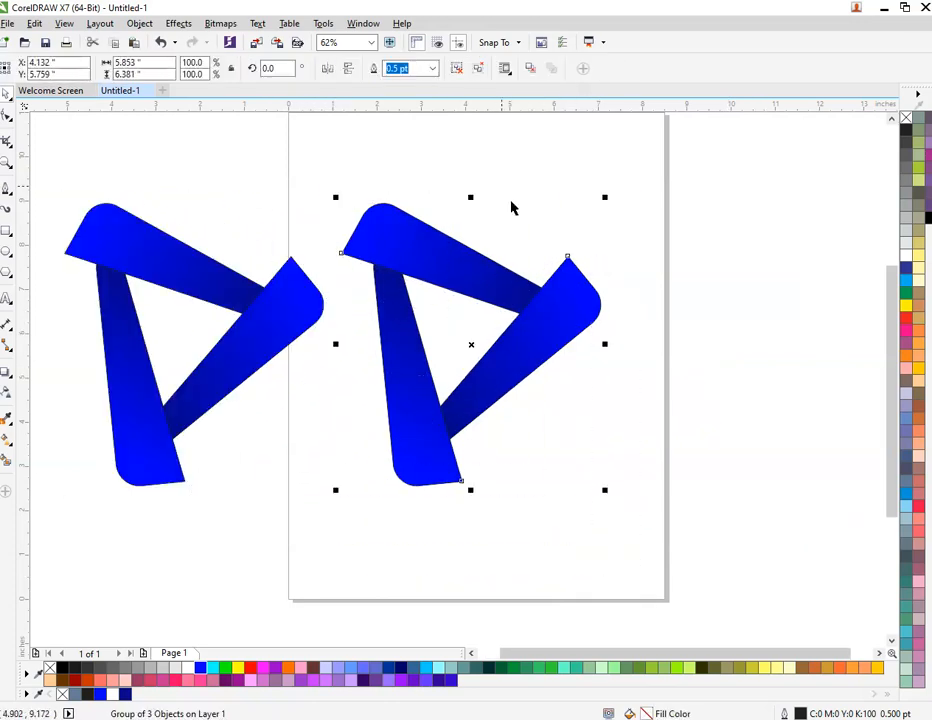
{"action": "right_click", "coordinate": [434, 253]}
{"action": "left_click", "coordinate": [314, 202]}
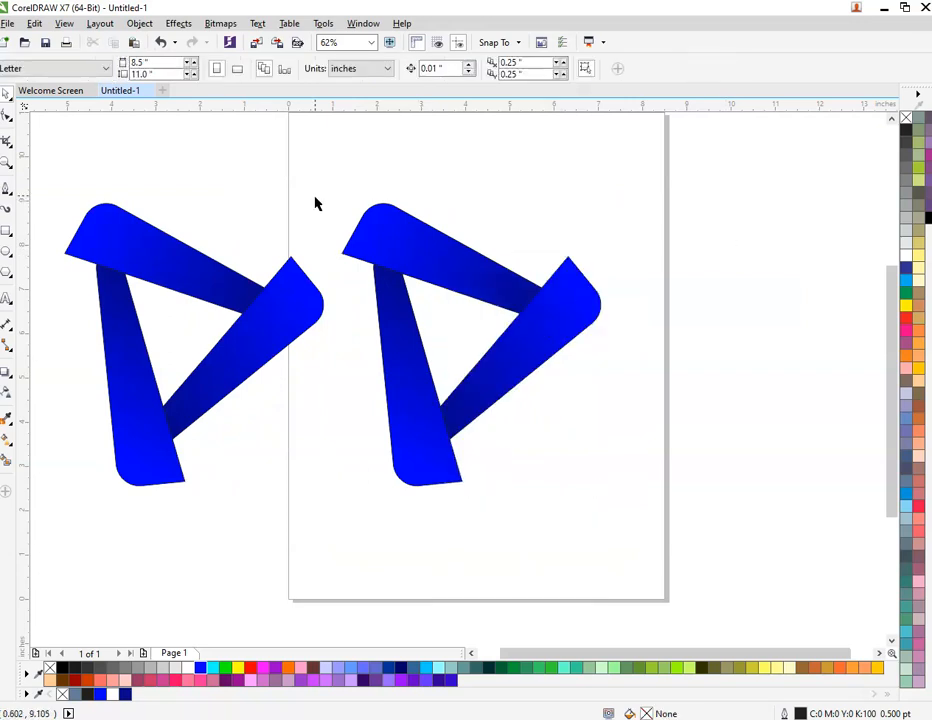
Weld the three pieces of the logo on the page into a single curve and remove its outline
{"action": "left_click_drag", "start_coordinate": [320, 146], "coordinate": [610, 458]}
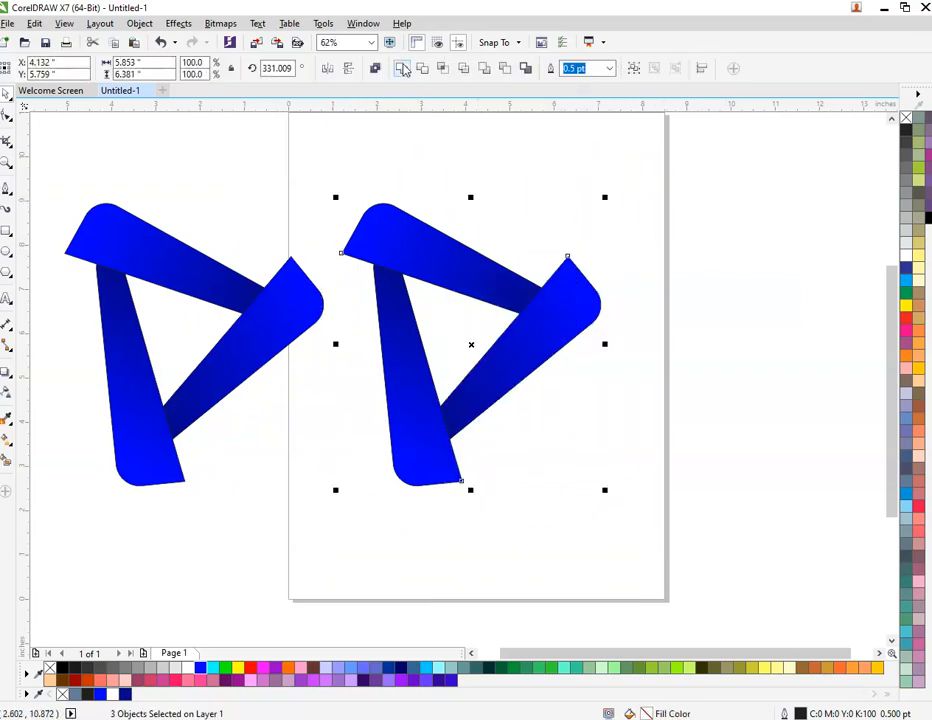
{"action": "key", "text": "ctrl+l"}
{"action": "left_click", "coordinate": [511, 193]}
{"action": "left_click", "coordinate": [499, 309]}
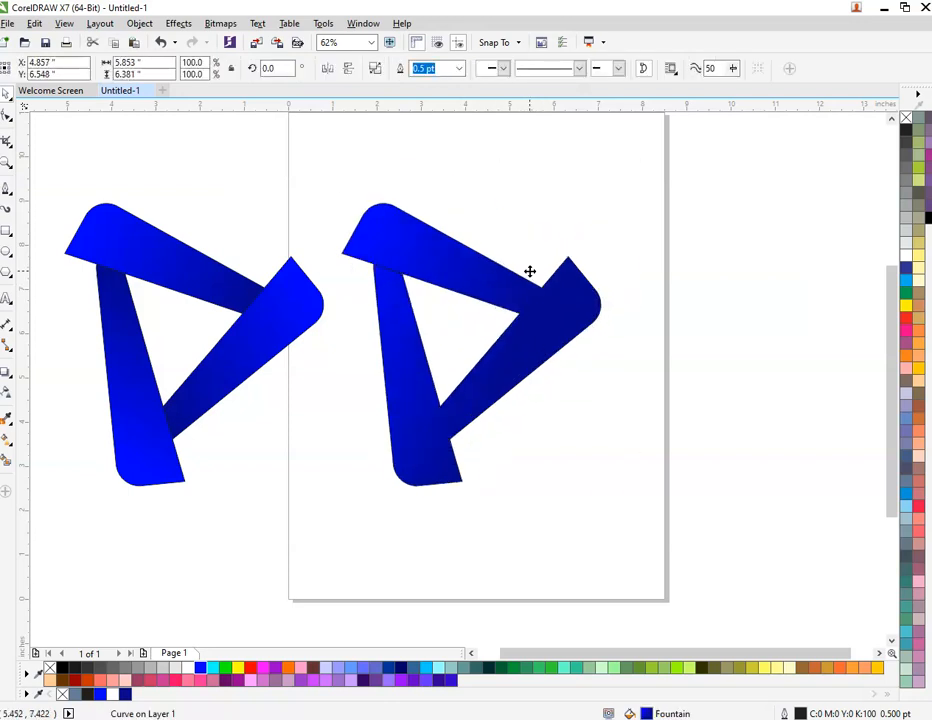
{"action": "right_click", "coordinate": [906, 119]}
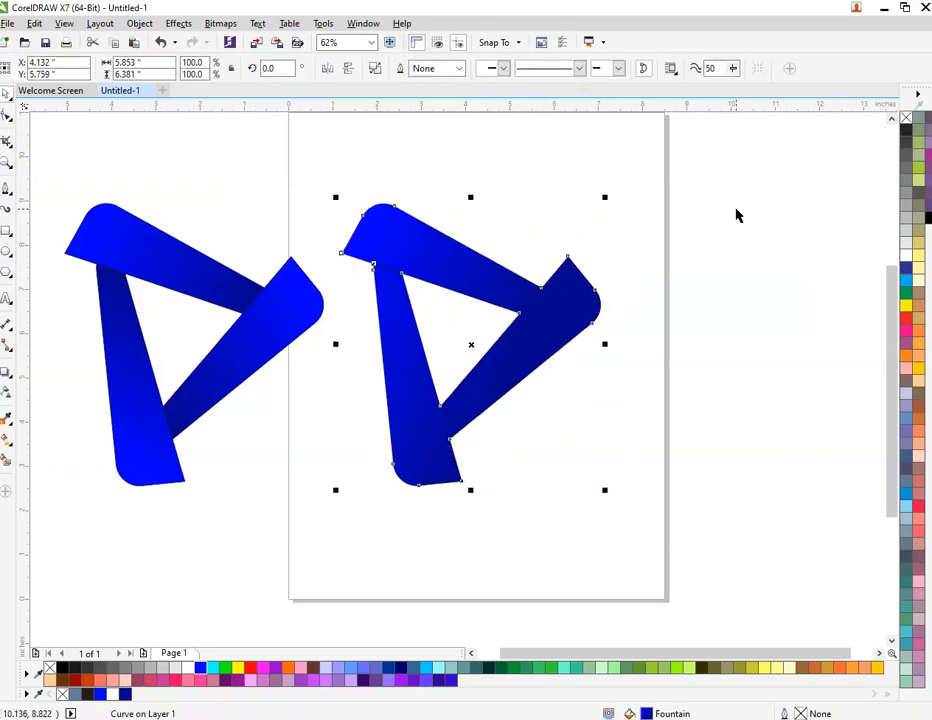
{"action": "left_click", "coordinate": [736, 209]}
Draw a closed triangle about 0.82 by 1.36 inches with the Pen tool, filling the notch between the top and left arms
{"action": "scroll", "coordinate": [465, 313], "scroll_direction": "up", "scroll_amount": 2}
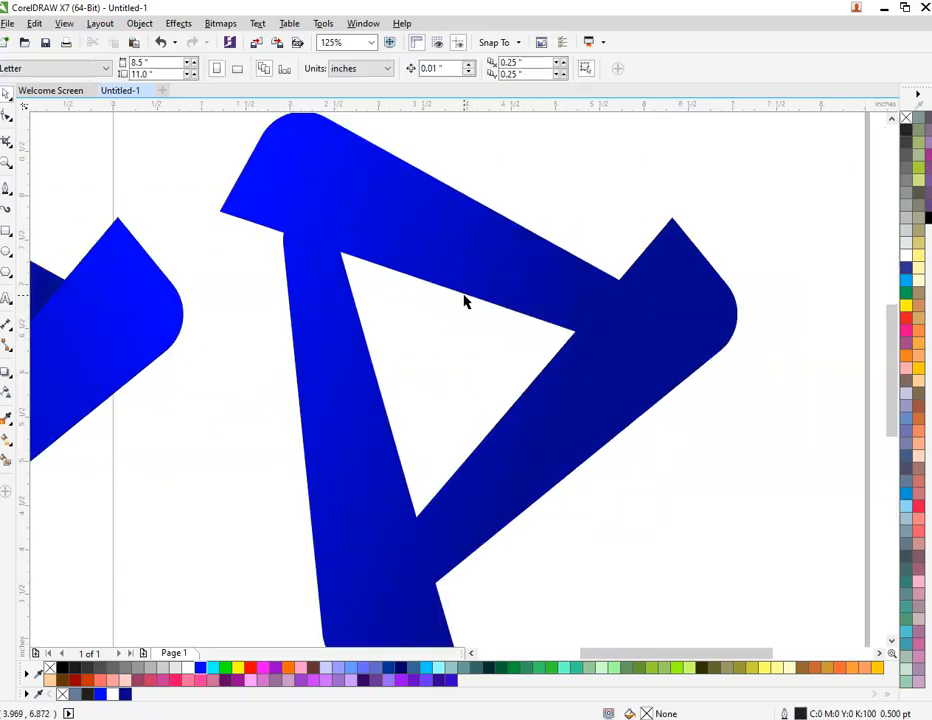
{"action": "scroll", "coordinate": [464, 301], "scroll_direction": "down", "scroll_amount": 2}
{"action": "scroll", "coordinate": [328, 239], "scroll_direction": "up", "scroll_amount": 2}
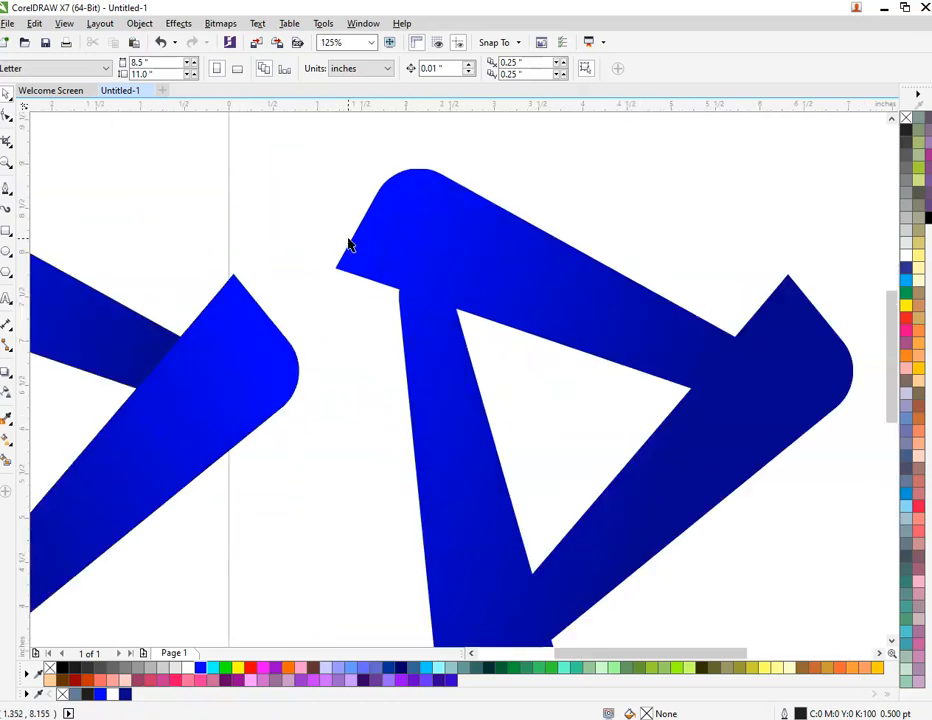
{"action": "left_click", "coordinate": [7, 190]}
{"action": "scroll", "coordinate": [454, 308], "scroll_direction": "up", "scroll_amount": 2}
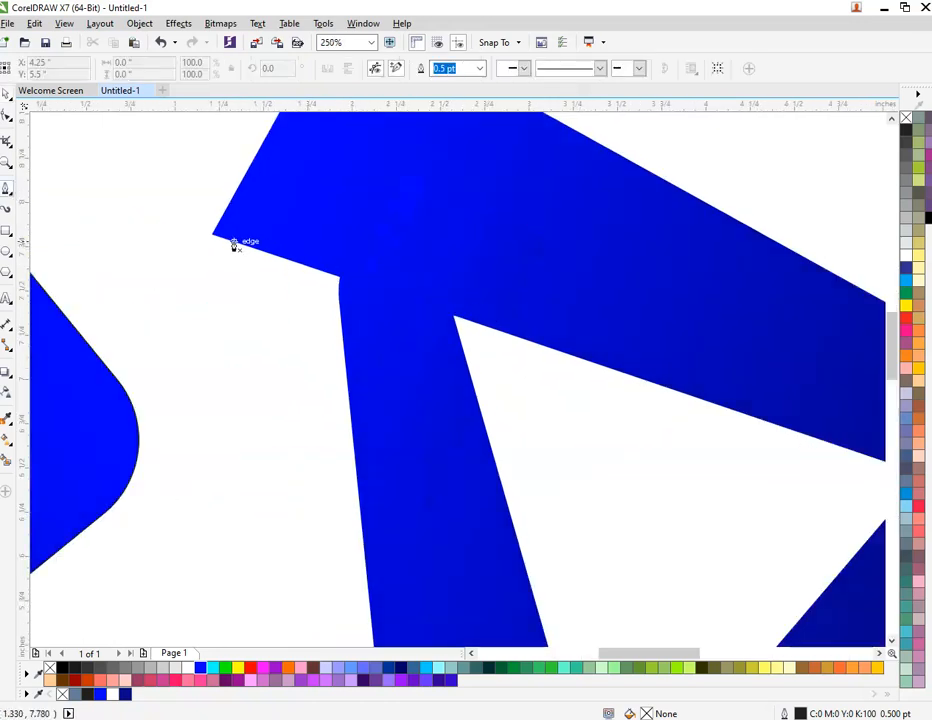
{"action": "left_click", "coordinate": [215, 236]}
{"action": "left_click", "coordinate": [352, 481]}
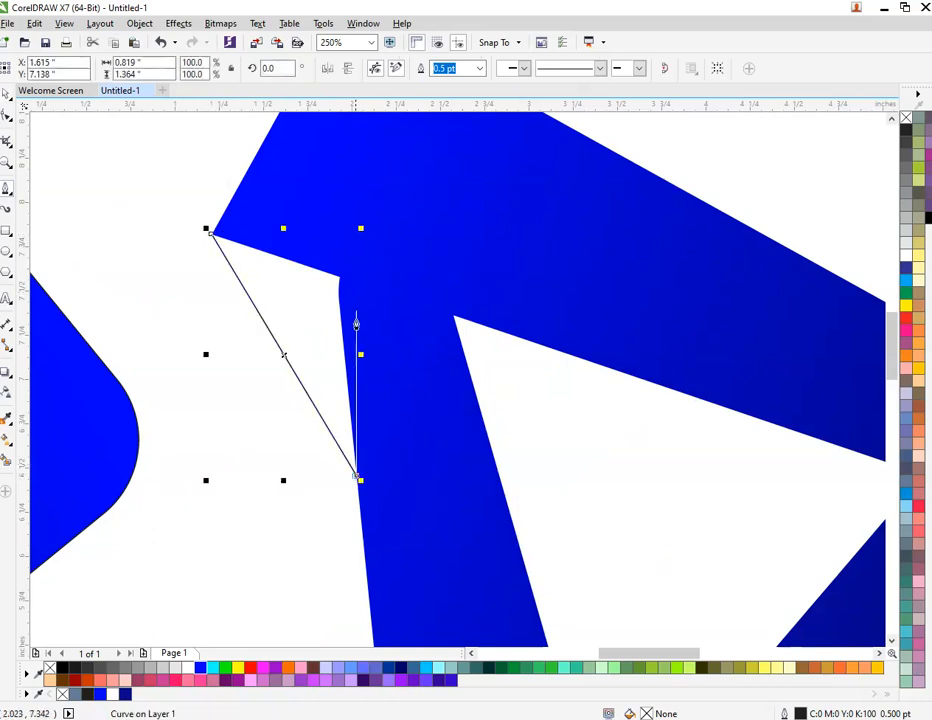
{"action": "scroll", "coordinate": [339, 264], "scroll_direction": "up", "scroll_amount": 6}
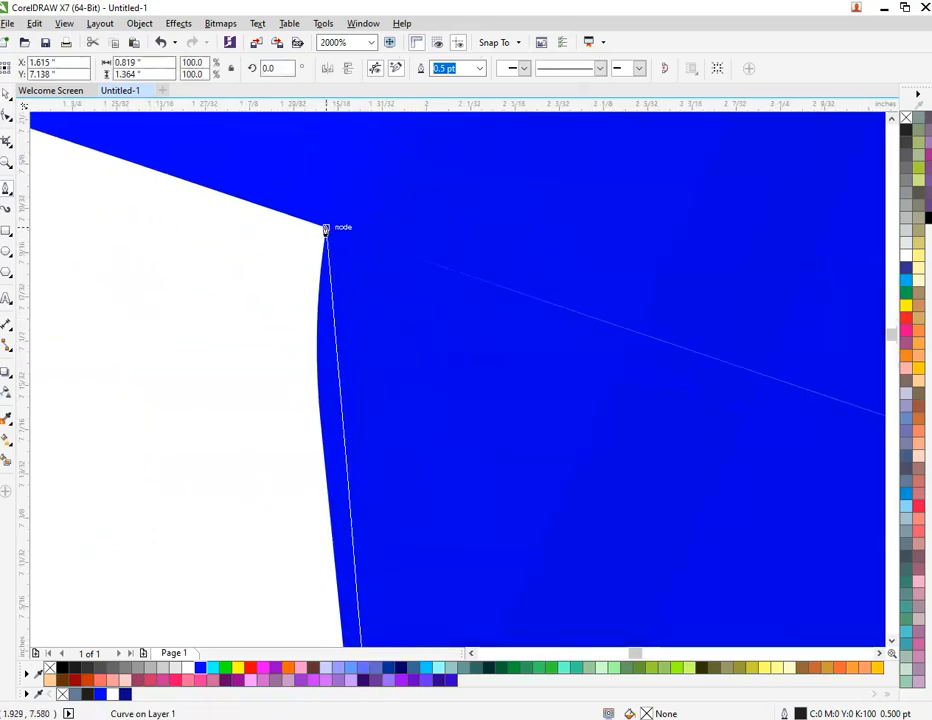
{"action": "left_click", "coordinate": [329, 225]}
{"action": "scroll", "coordinate": [387, 372], "scroll_direction": "down", "scroll_amount": 4}
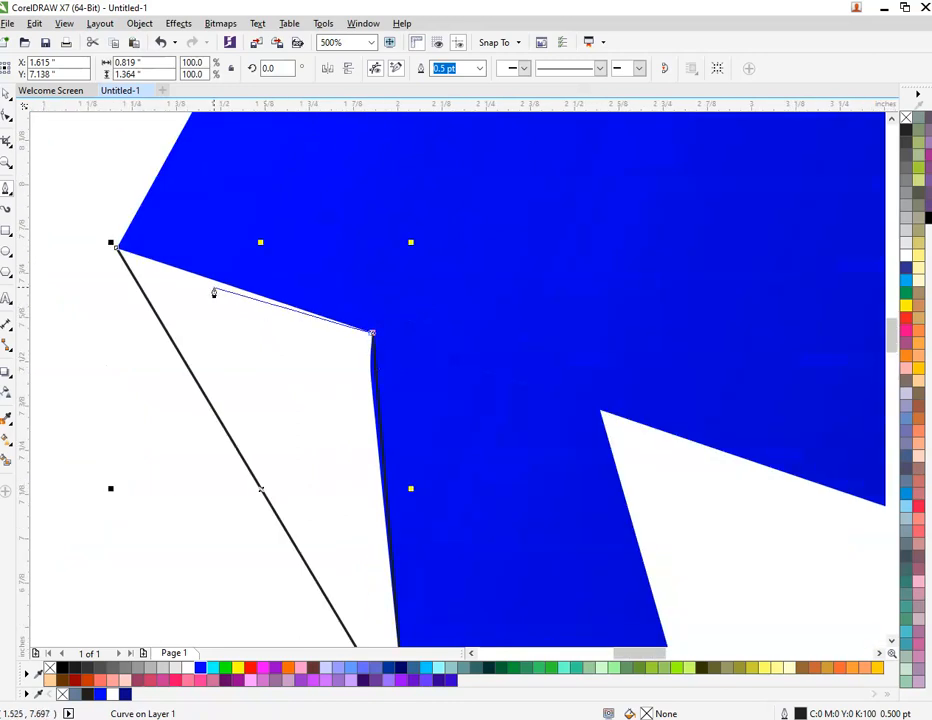
{"action": "left_click", "coordinate": [117, 246]}
Draw a closed triangle about 0.73 by 1.55 inches in the notch between the left arm's lower end and the right arm
{"action": "scroll", "coordinate": [418, 358], "scroll_direction": "down", "scroll_amount": 4}
{"action": "scroll", "coordinate": [418, 357], "scroll_direction": "down", "scroll_amount": 2}
{"action": "scroll", "coordinate": [492, 478], "scroll_direction": "up", "scroll_amount": 2}
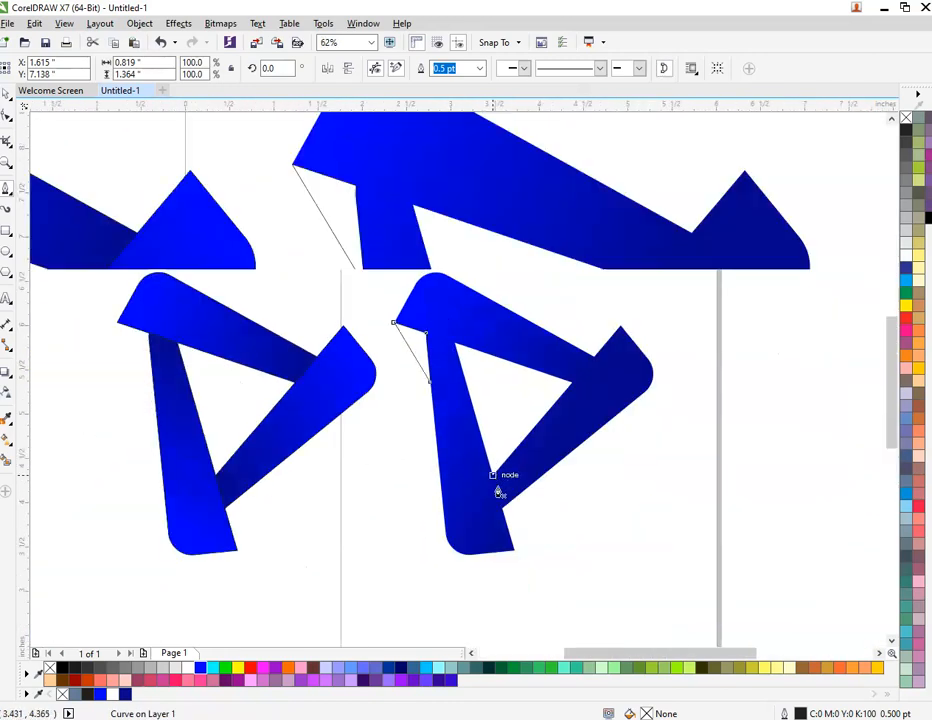
{"action": "left_click", "coordinate": [531, 624]}
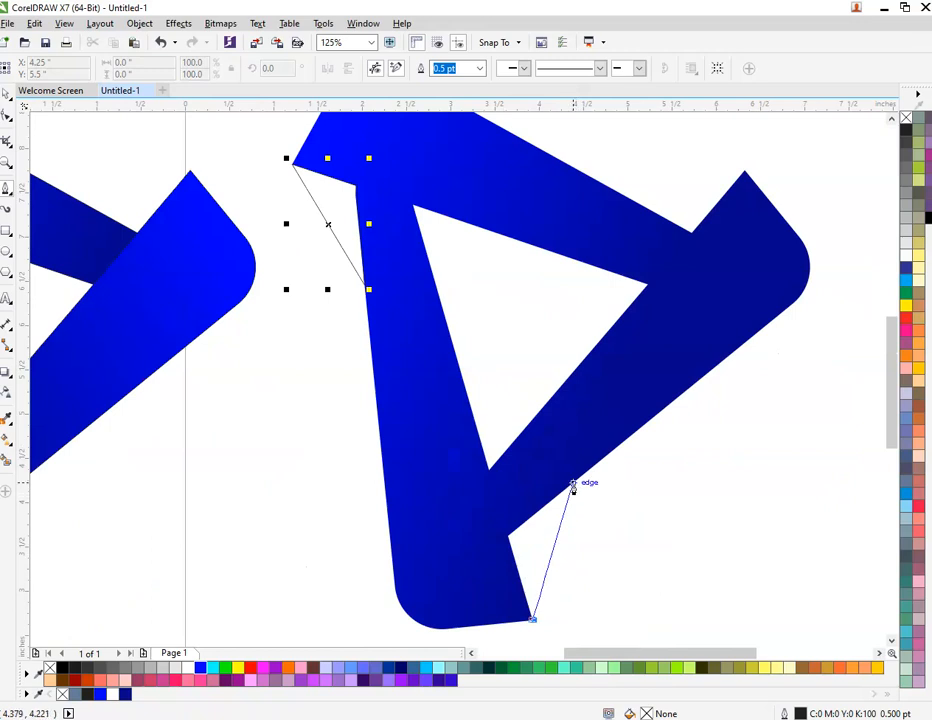
{"action": "left_click", "coordinate": [576, 480]}
{"action": "left_click", "coordinate": [506, 537]}
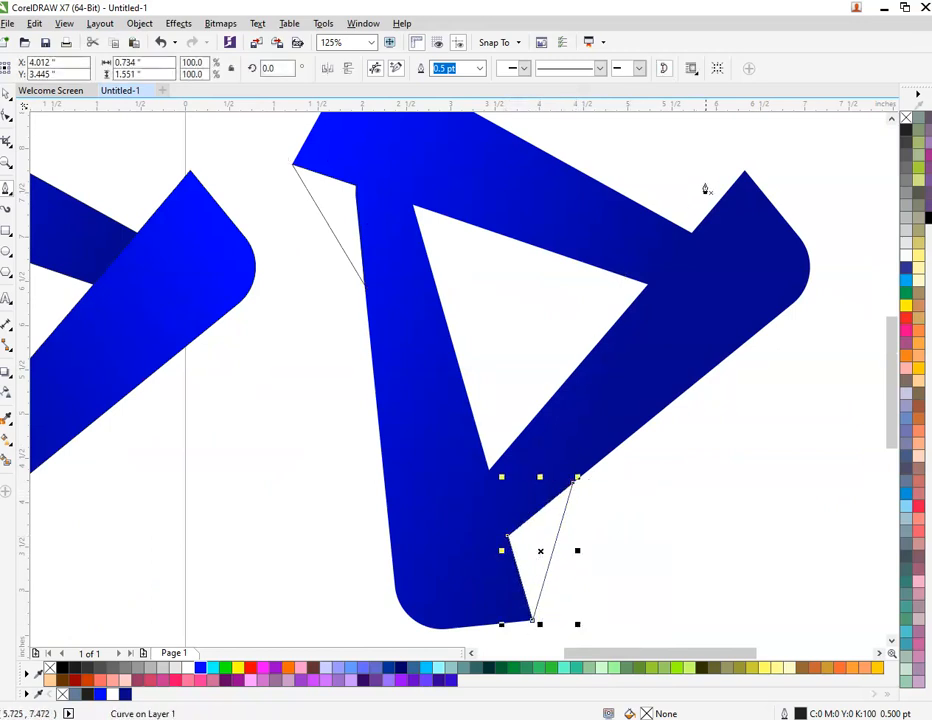
Draw a closed triangle about 1.42 by 0.71 inches in the notch between the top arm and the right arm's tip
{"action": "left_click", "coordinate": [744, 172]}
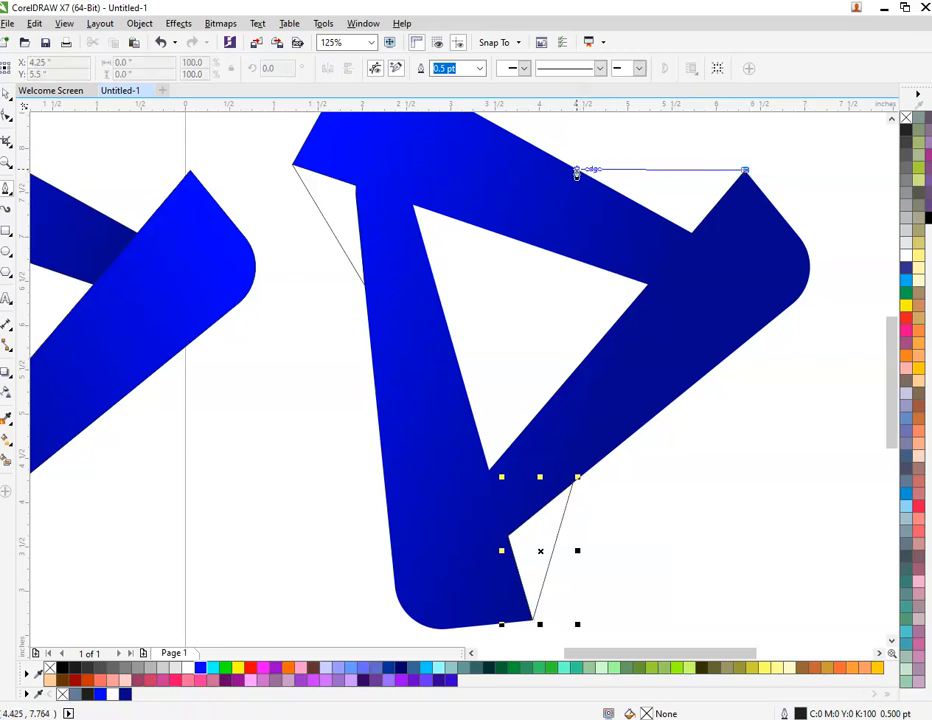
{"action": "left_click", "coordinate": [619, 195]}
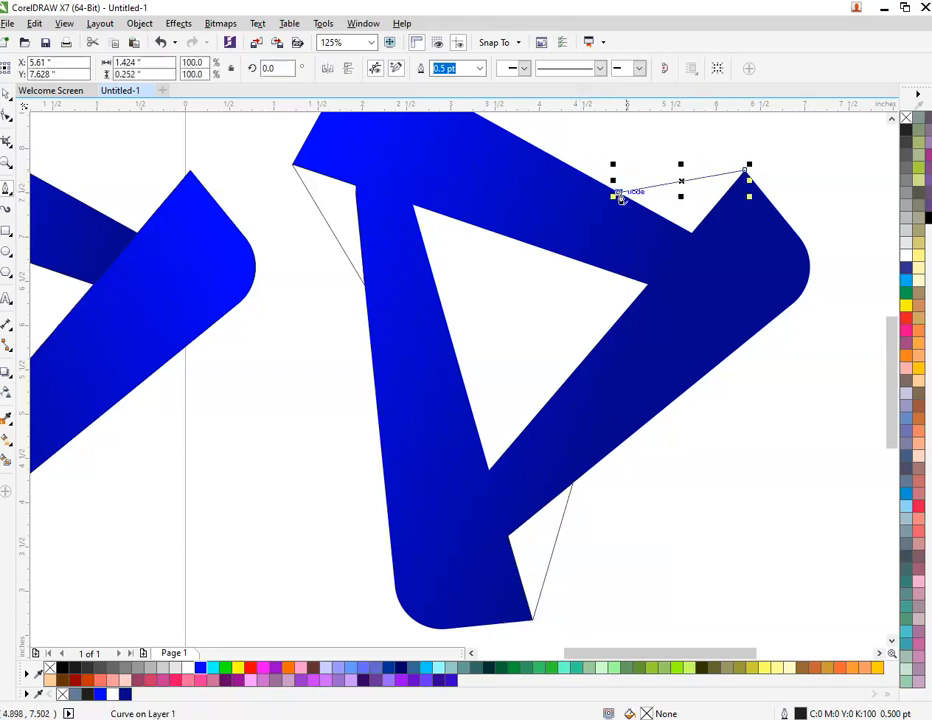
{"action": "left_click", "coordinate": [690, 236]}
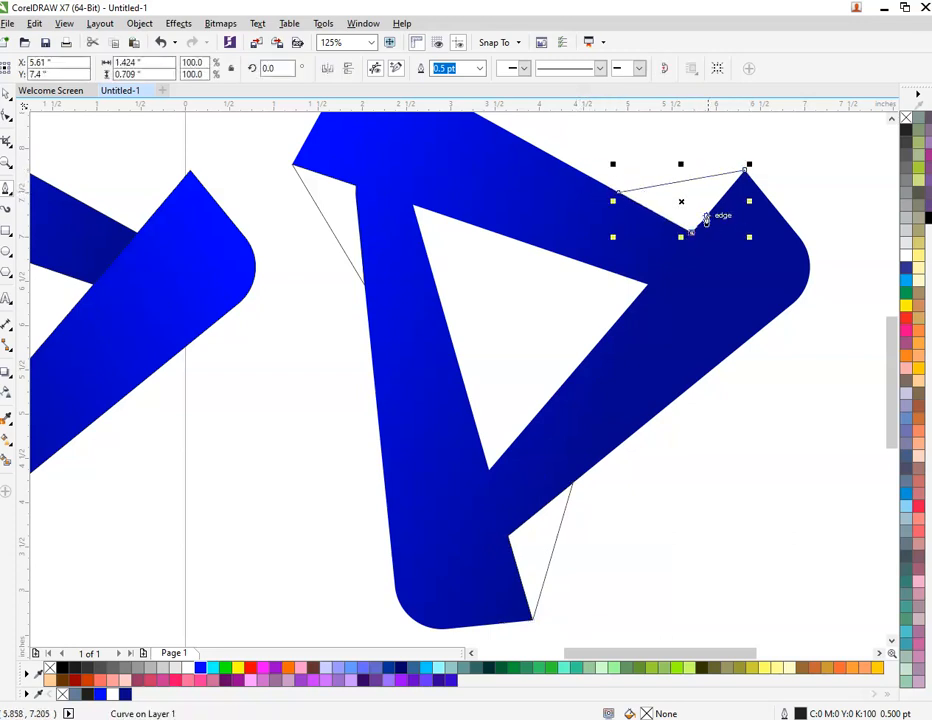
{"action": "left_click", "coordinate": [745, 175]}
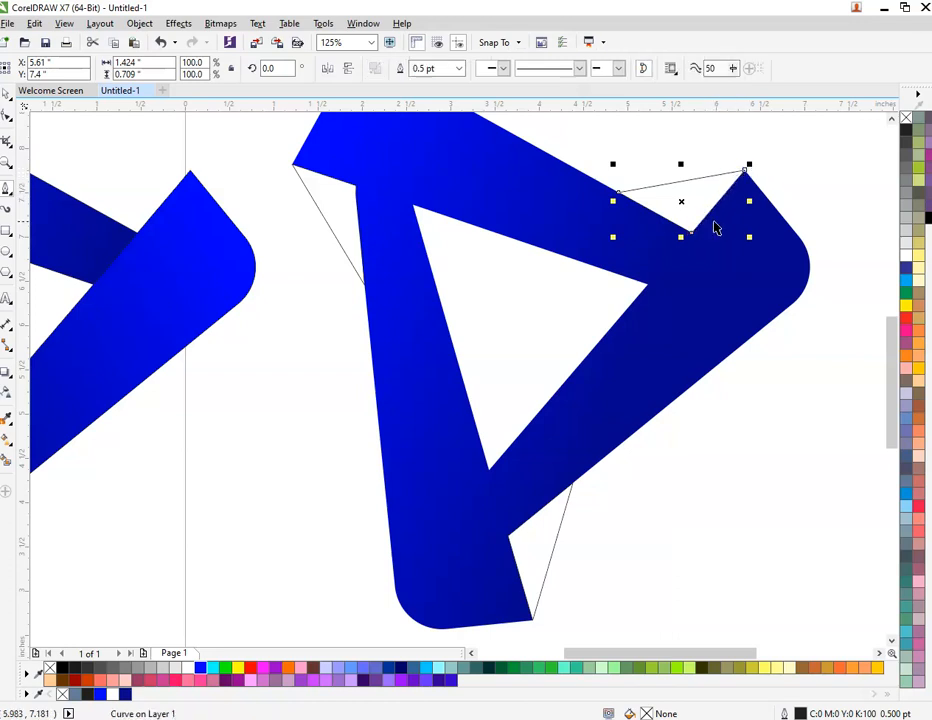
Fill the three notch triangles with the dark blue R4 G4 B140 and darken their solid fill to #01014F
{"action": "left_click", "coordinate": [340, 203], "text": "shift"}
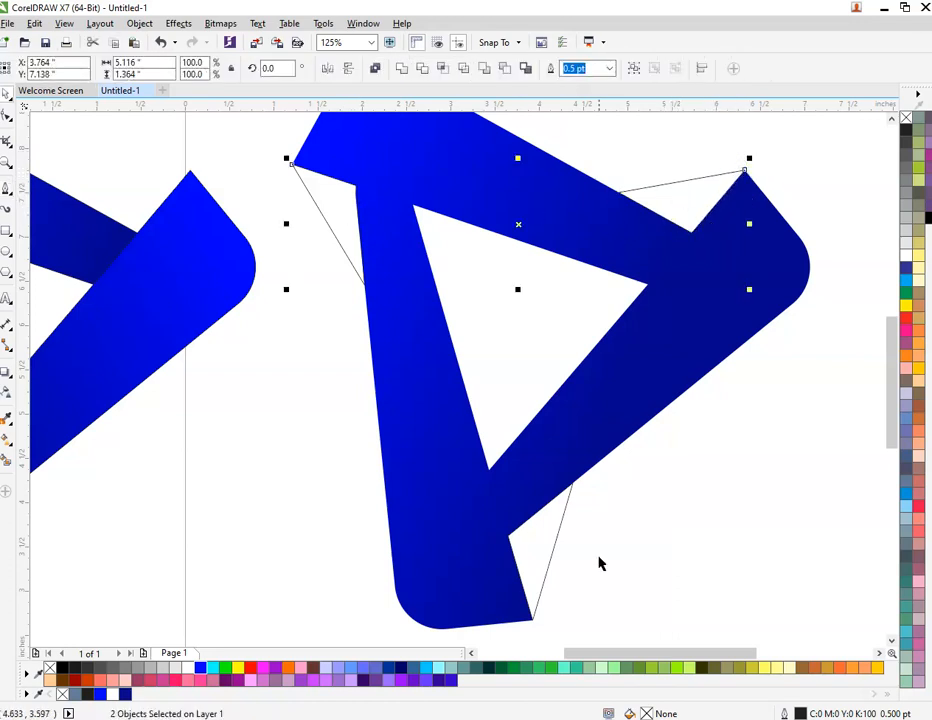
{"action": "left_click", "coordinate": [533, 558], "text": "shift"}
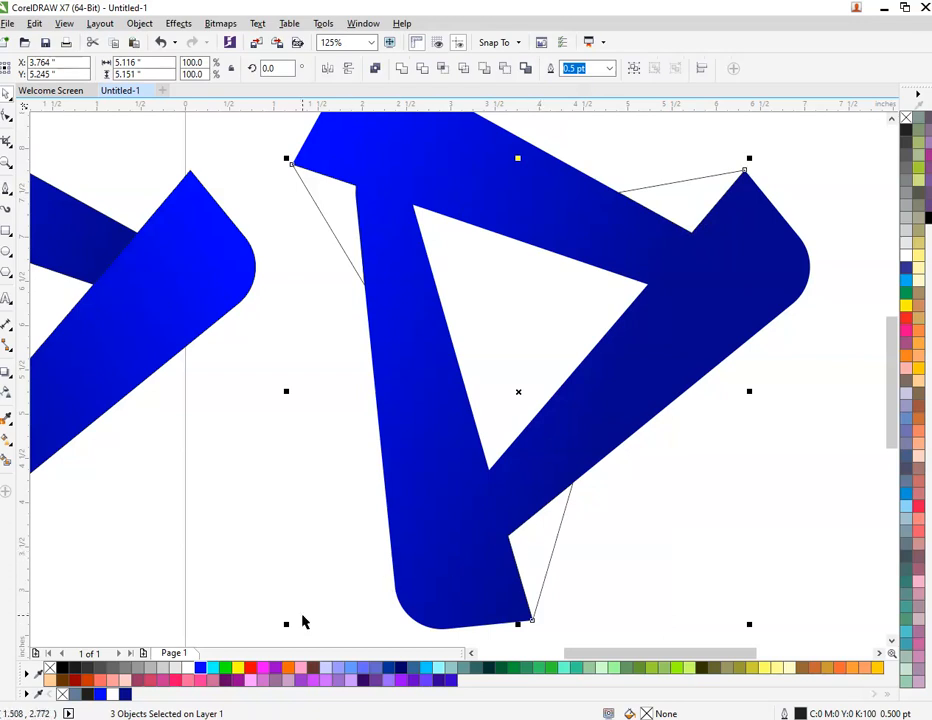
{"action": "left_click", "coordinate": [125, 693]}
{"action": "left_click", "coordinate": [281, 483]}
{"action": "left_click", "coordinate": [675, 203]}
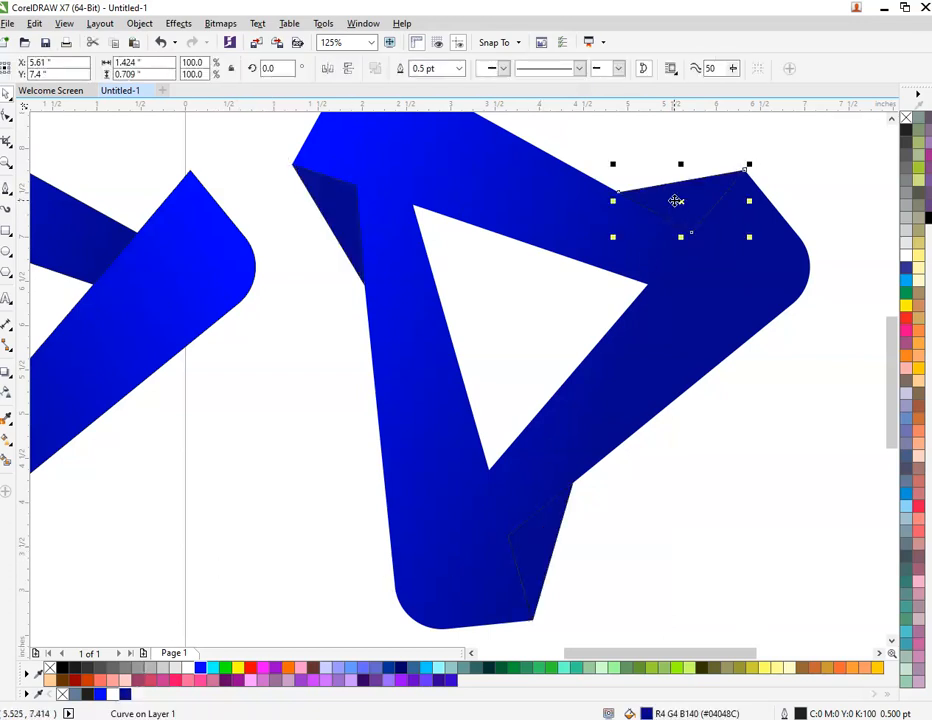
{"action": "left_click", "coordinate": [344, 231], "text": "shift"}
{"action": "left_click", "coordinate": [543, 560], "text": "shift"}
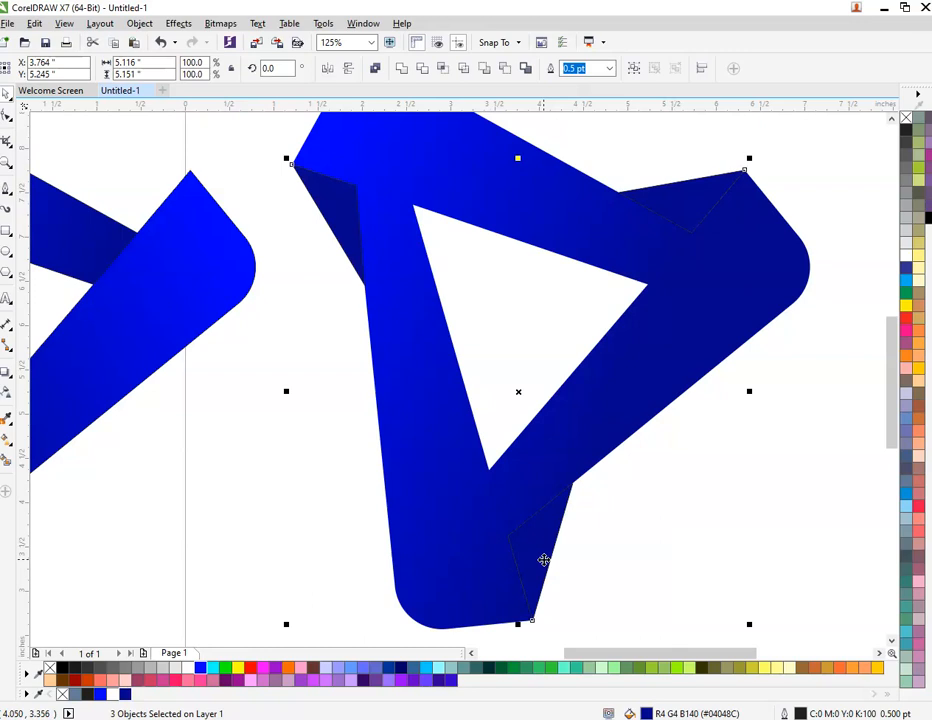
{"action": "double_click", "coordinate": [646, 713]}
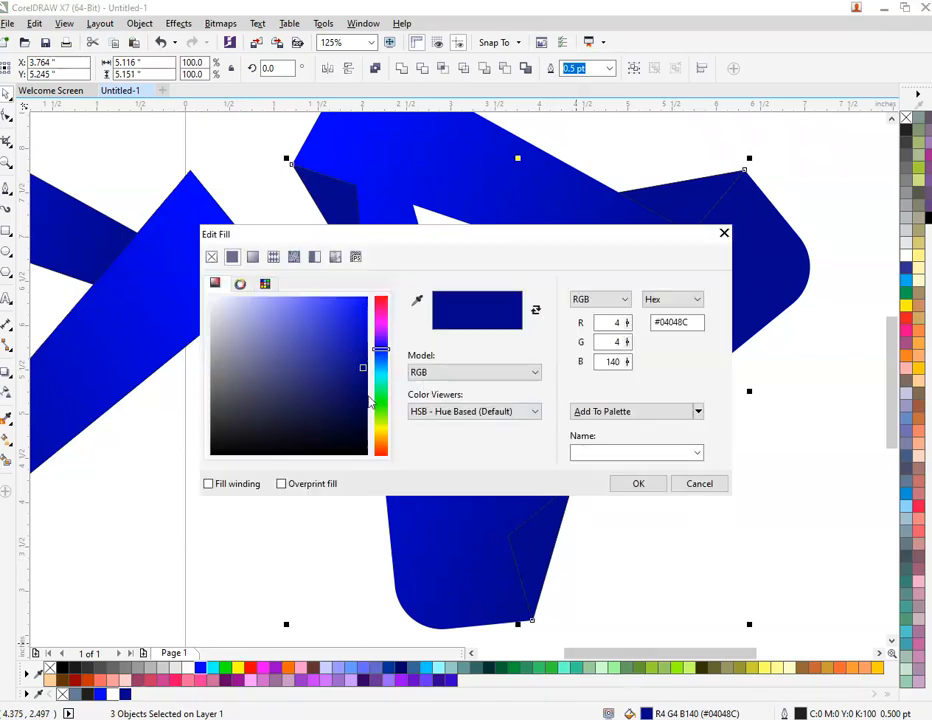
{"action": "left_click", "coordinate": [361, 395]}
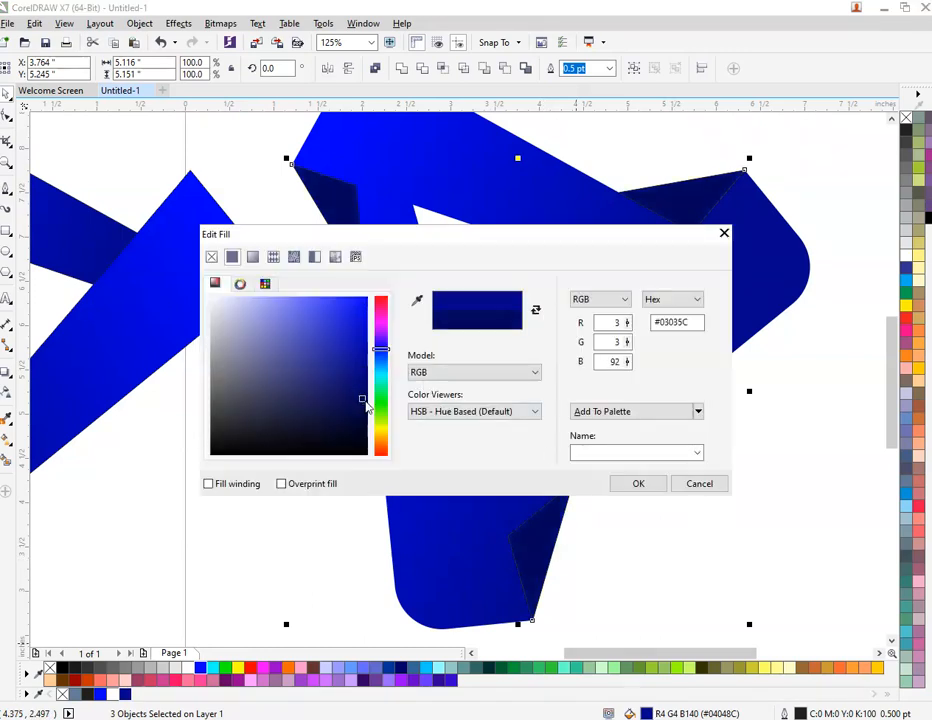
{"action": "left_click", "coordinate": [365, 405]}
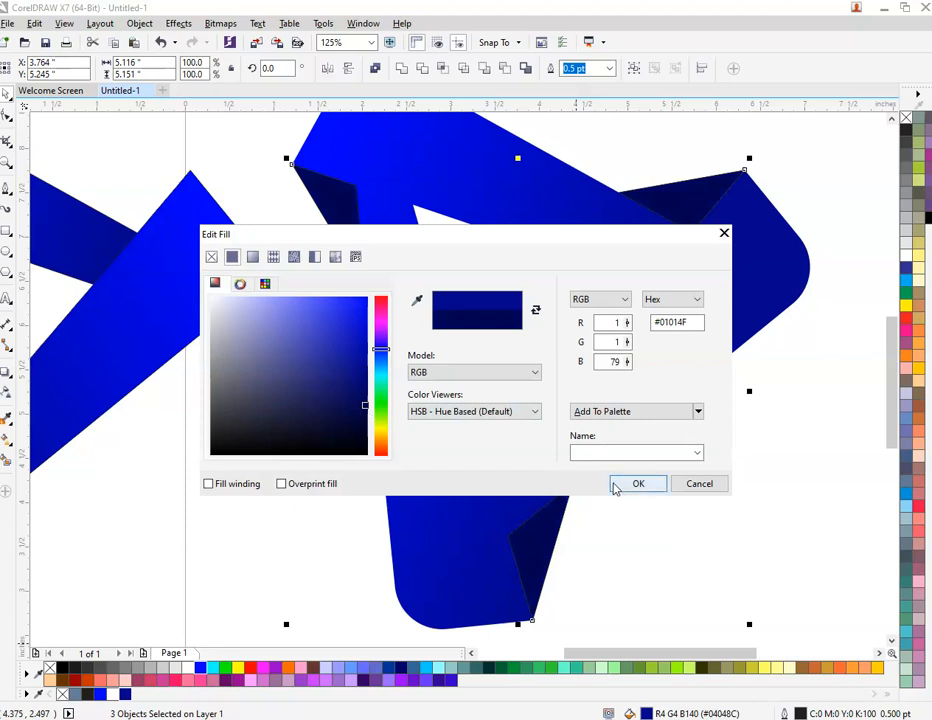
{"action": "left_click", "coordinate": [616, 483]}
{"action": "left_click", "coordinate": [645, 562]}
Delete the original grouped three-piece logo lying beside the page
{"action": "scroll", "coordinate": [645, 562], "scroll_direction": "down", "scroll_amount": 2}
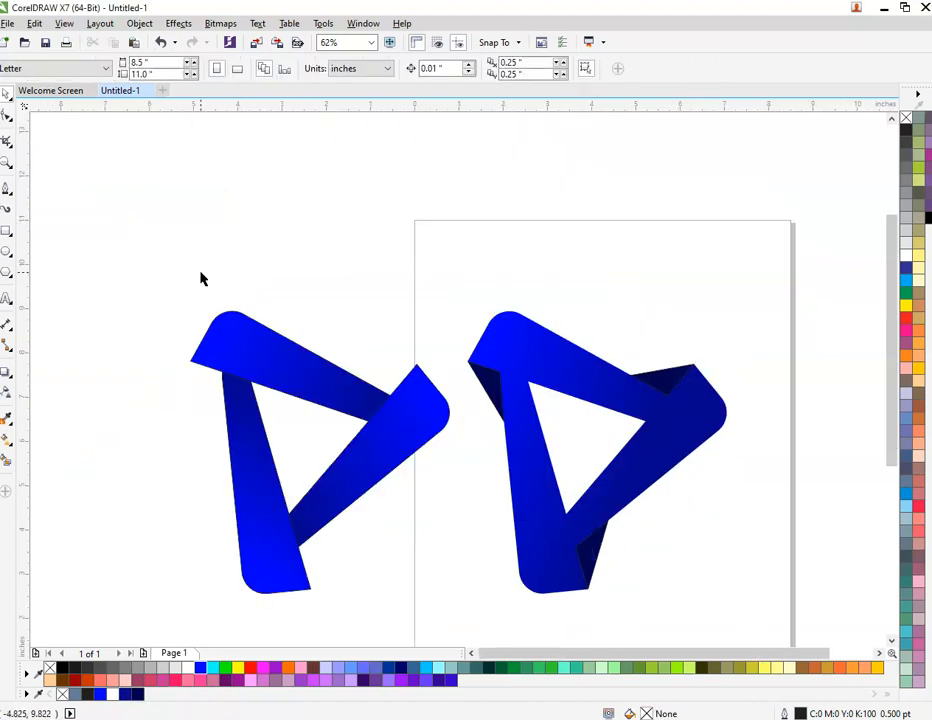
{"action": "left_click_drag", "start_coordinate": [173, 262], "coordinate": [451, 603]}
{"action": "right_click", "coordinate": [372, 410]}
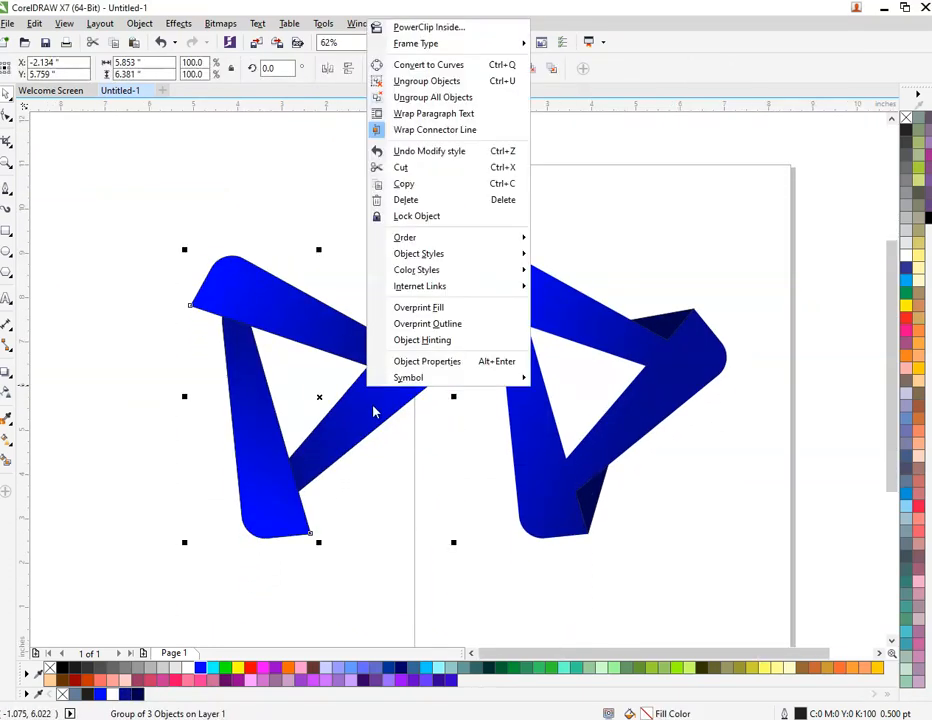
{"action": "left_click", "coordinate": [470, 200]}
Remove the outline from the welded logo and its three notch triangles, and group these four objects
{"action": "left_click_drag", "start_coordinate": [443, 204], "coordinate": [716, 470]}
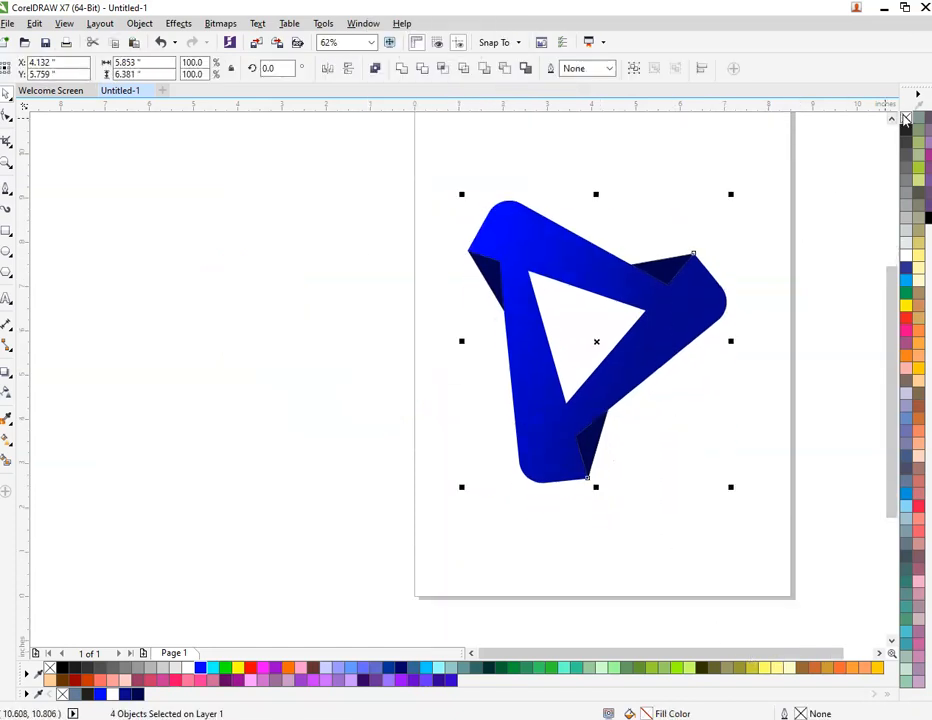
{"action": "right_click", "coordinate": [554, 247]}
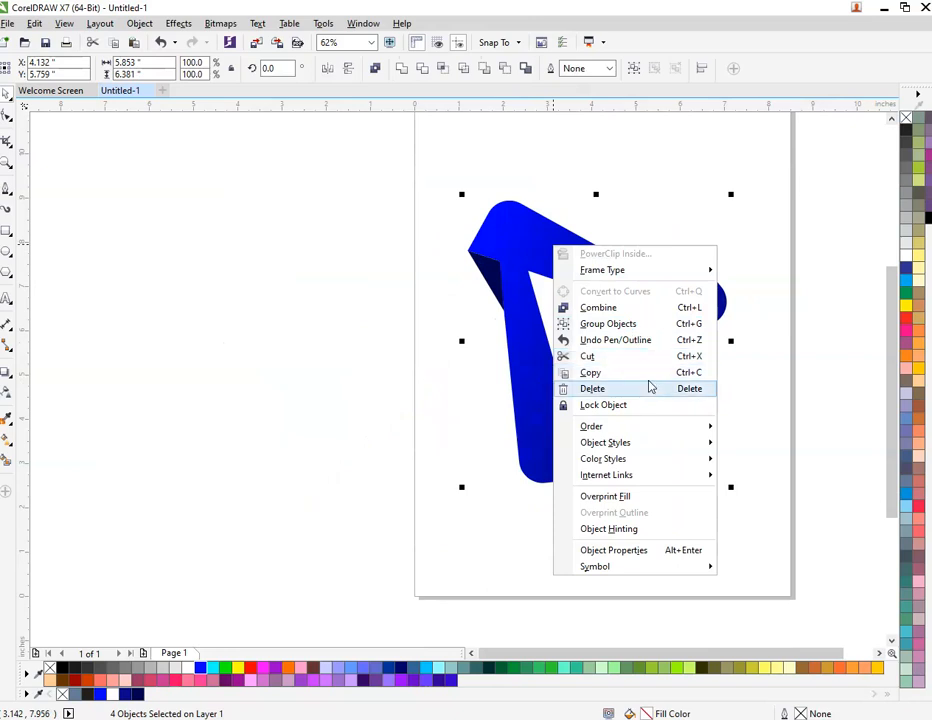
{"action": "left_click", "coordinate": [664, 325]}
{"action": "left_click", "coordinate": [670, 240]}
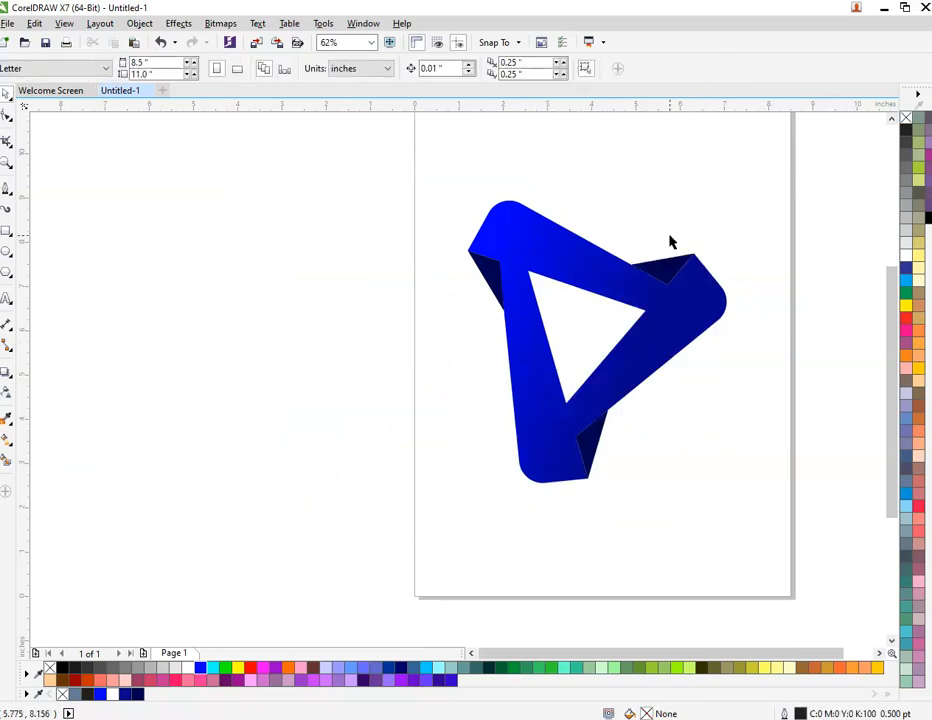
Draw a circle about 1.2 inches in diameter above the notch between the top arm and the right arm's tip
{"action": "scroll", "coordinate": [750, 212], "scroll_direction": "up", "scroll_amount": 1}
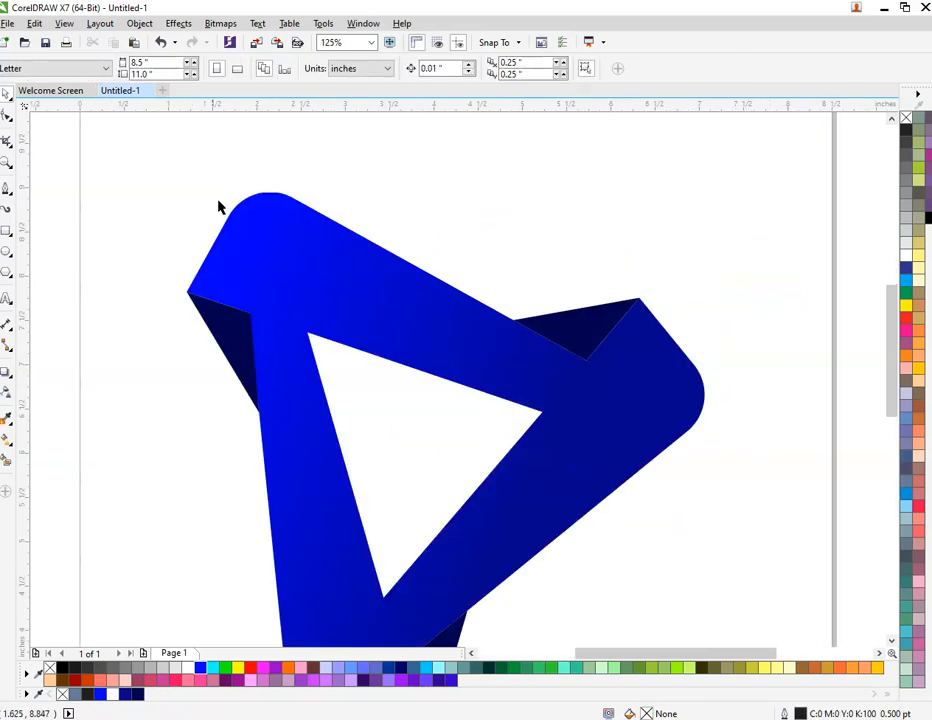
{"action": "left_click", "coordinate": [7, 253]}
{"action": "left_click_drag", "start_coordinate": [444, 171], "coordinate": [549, 276]}
{"action": "left_click_drag", "start_coordinate": [496, 223], "coordinate": [520, 250]}
Try shrinking the circle to about 0.8 inches and placing it beside the left notch, and undo it
{"action": "scroll", "coordinate": [537, 237], "scroll_direction": "up", "scroll_amount": 1}
{"action": "left_click_drag", "start_coordinate": [610, 160], "coordinate": [580, 179]}
{"action": "left_click_drag", "start_coordinate": [516, 233], "coordinate": [345, 353]}
{"action": "scroll", "coordinate": [505, 257], "scroll_direction": "down", "scroll_amount": 1}
{"action": "scroll", "coordinate": [501, 266], "scroll_direction": "down", "scroll_amount": 1}
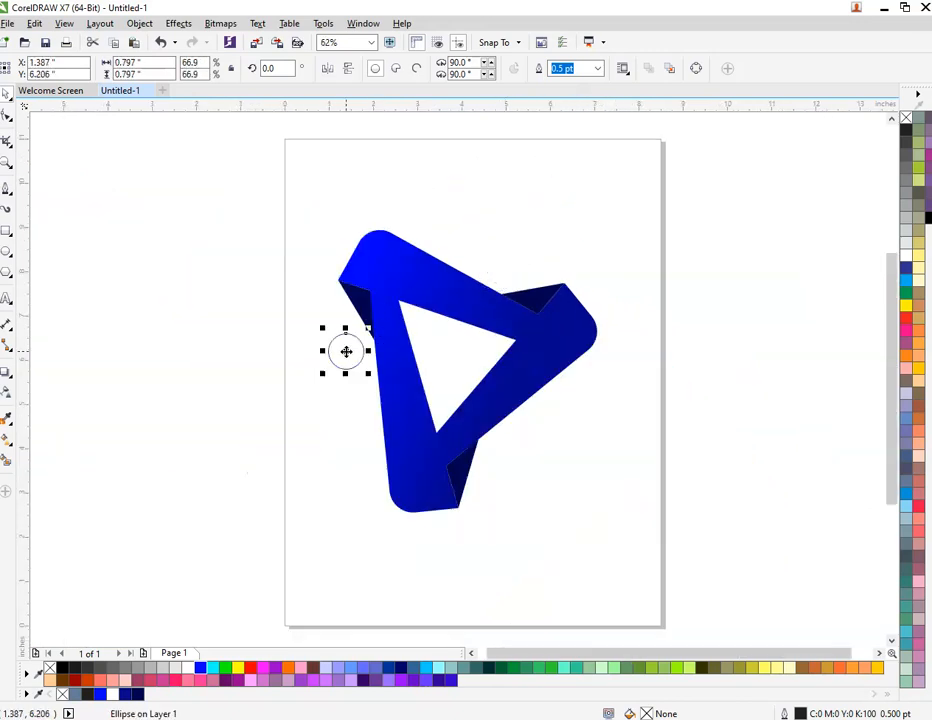
{"action": "key", "text": "ctrl+z"}
Place 1.2-inch circle copies beside the left and lower notches and fill all three circles with dark blue R4 G4 B140
{"action": "left_click_drag", "start_coordinate": [523, 244], "coordinate": [512, 459]}
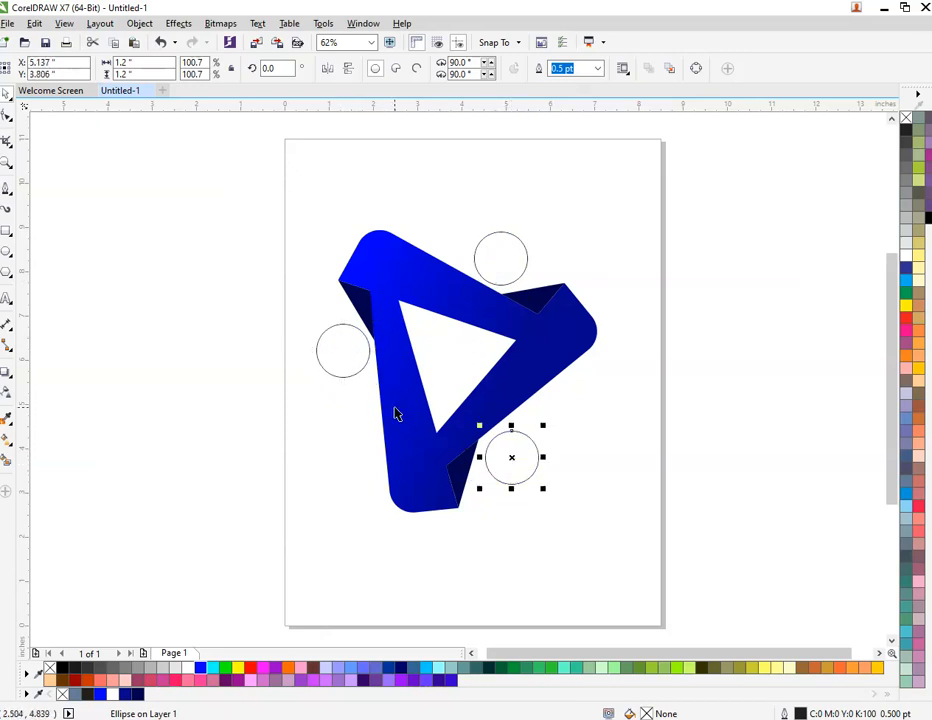
{"action": "left_click", "coordinate": [366, 347], "text": "shift"}
{"action": "left_click", "coordinate": [478, 264], "text": "shift"}
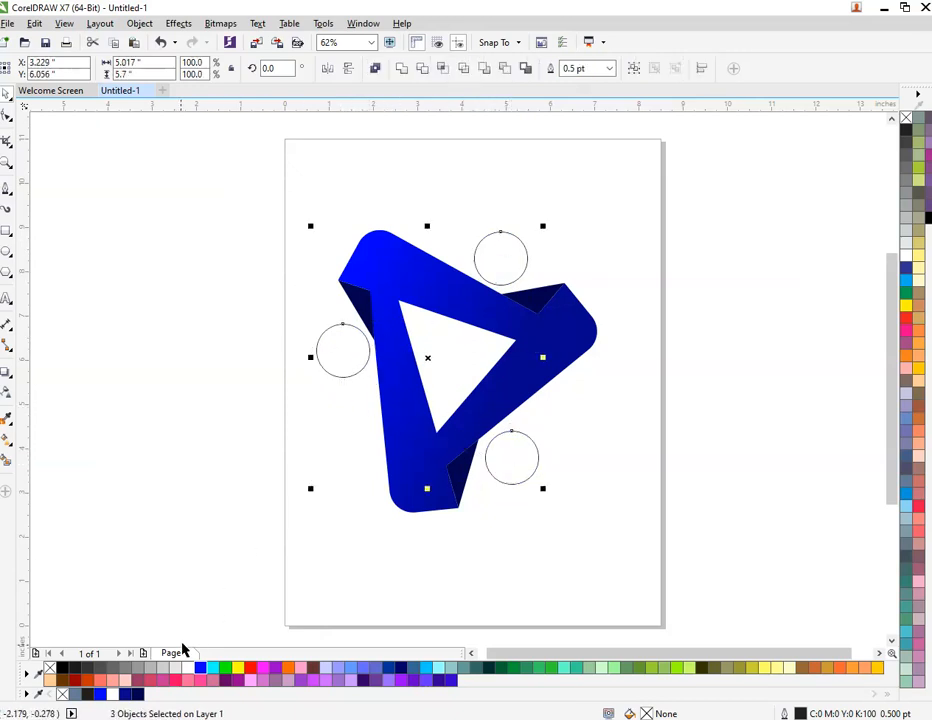
{"action": "left_click", "coordinate": [135, 694]}
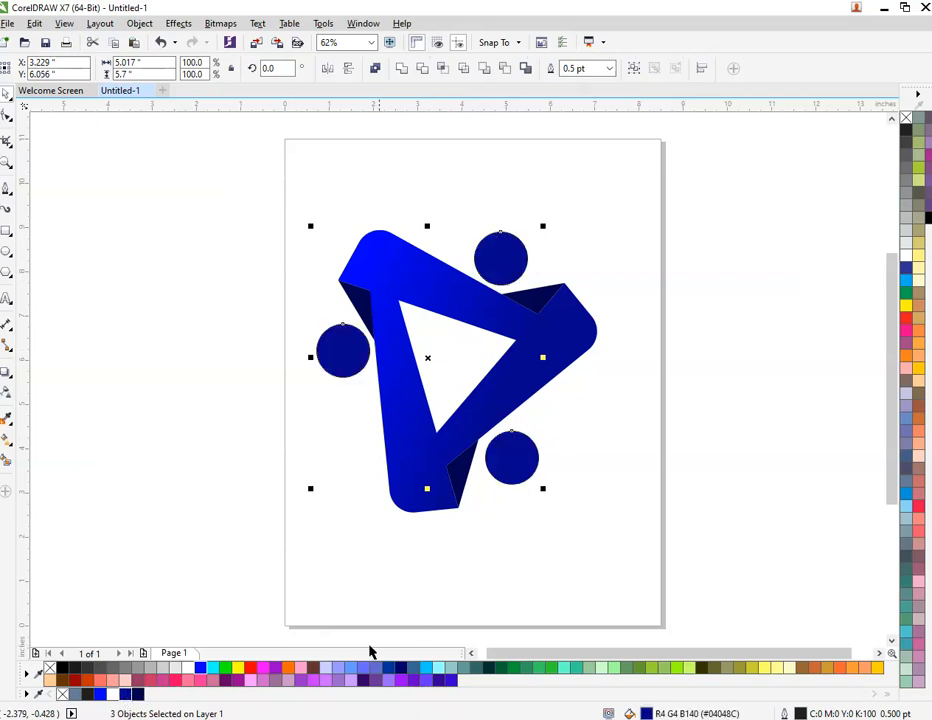
{"action": "key", "text": "Escape"}
Try removing the fill from the three circles and undo the removal
{"action": "left_click", "coordinate": [500, 257]}
{"action": "left_click", "coordinate": [343, 349], "text": "shift"}
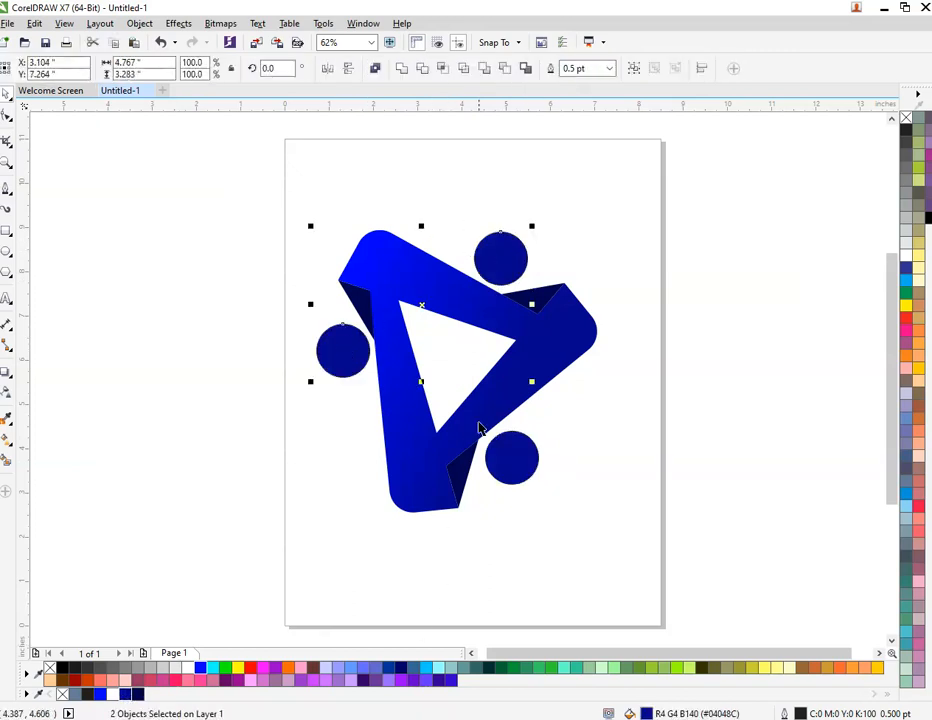
{"action": "left_click", "coordinate": [511, 457], "text": "shift"}
{"action": "left_click", "coordinate": [906, 119]}
{"action": "left_click", "coordinate": [431, 237]}
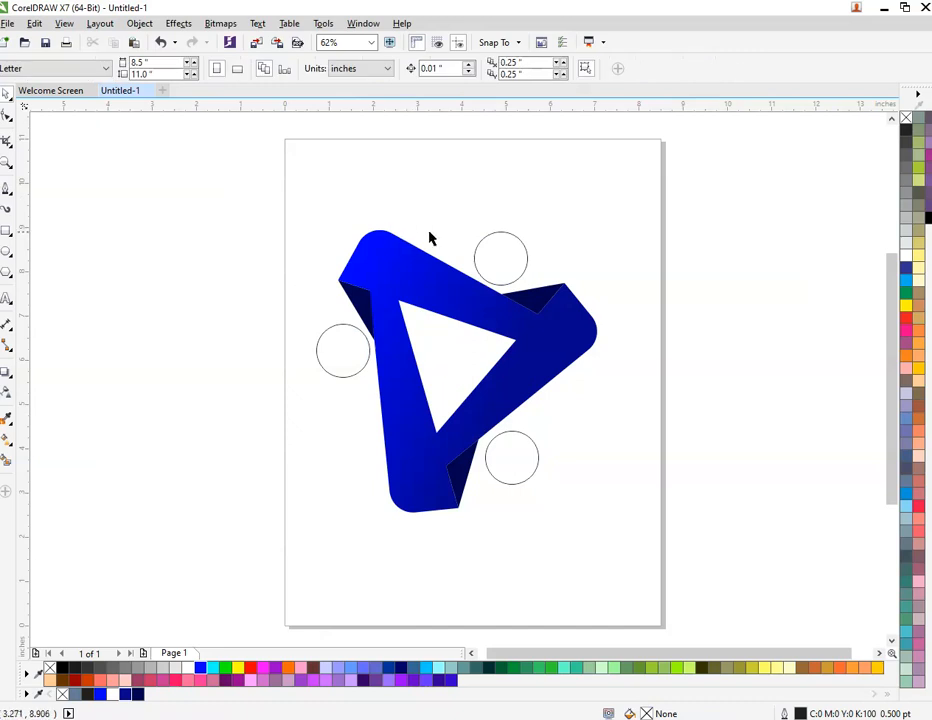
{"action": "key", "text": "ctrl+z"}
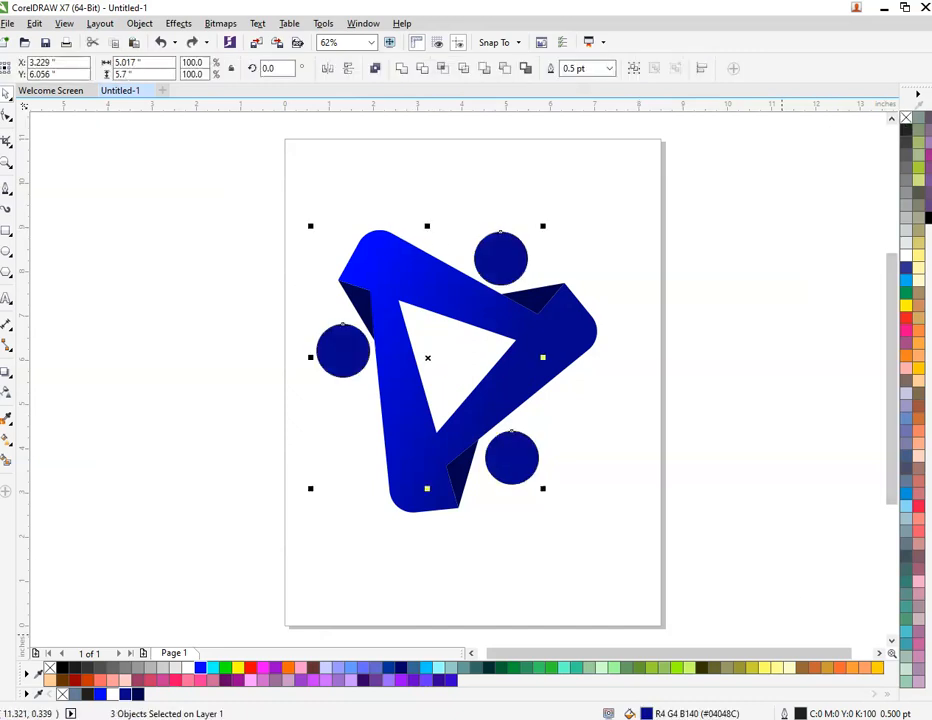
Set the outline width of the three circles to None
{"action": "double_click", "coordinate": [799, 712]}
{"action": "left_click", "coordinate": [371, 273]}
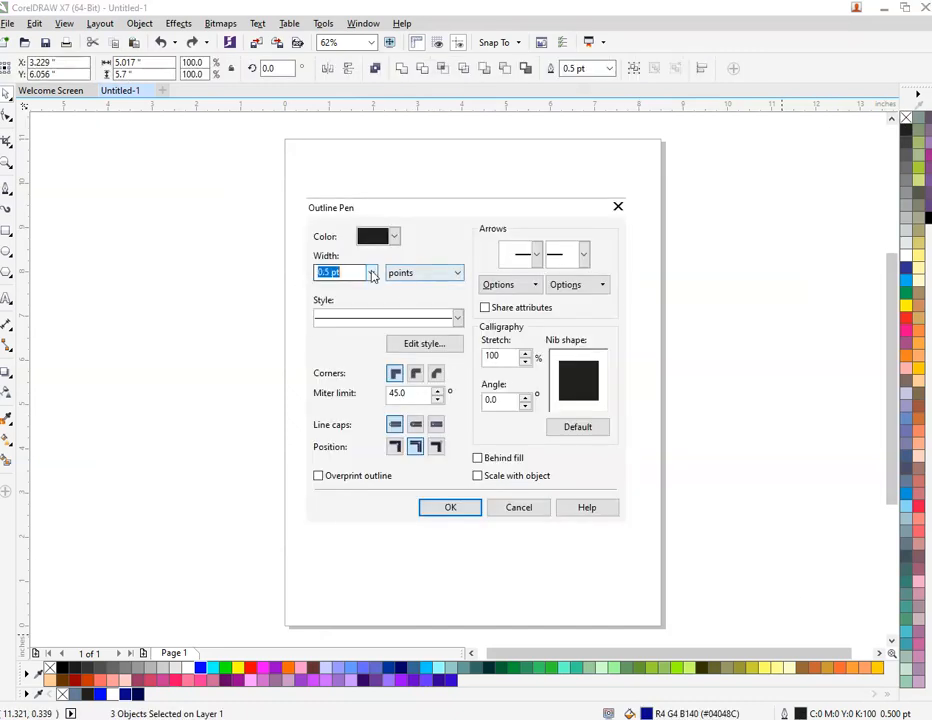
{"action": "left_click", "coordinate": [354, 290]}
{"action": "left_click", "coordinate": [449, 508]}
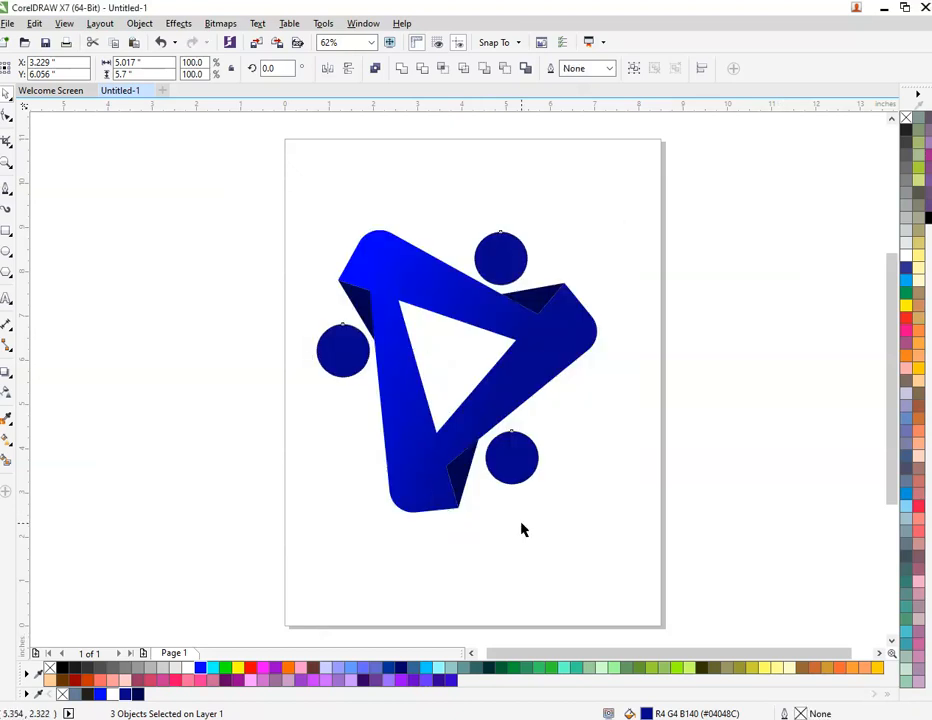
Group the folded triangular logo together with its three circles
{"action": "left_click_drag", "start_coordinate": [247, 183], "coordinate": [672, 575]}
{"action": "right_click", "coordinate": [572, 395]}
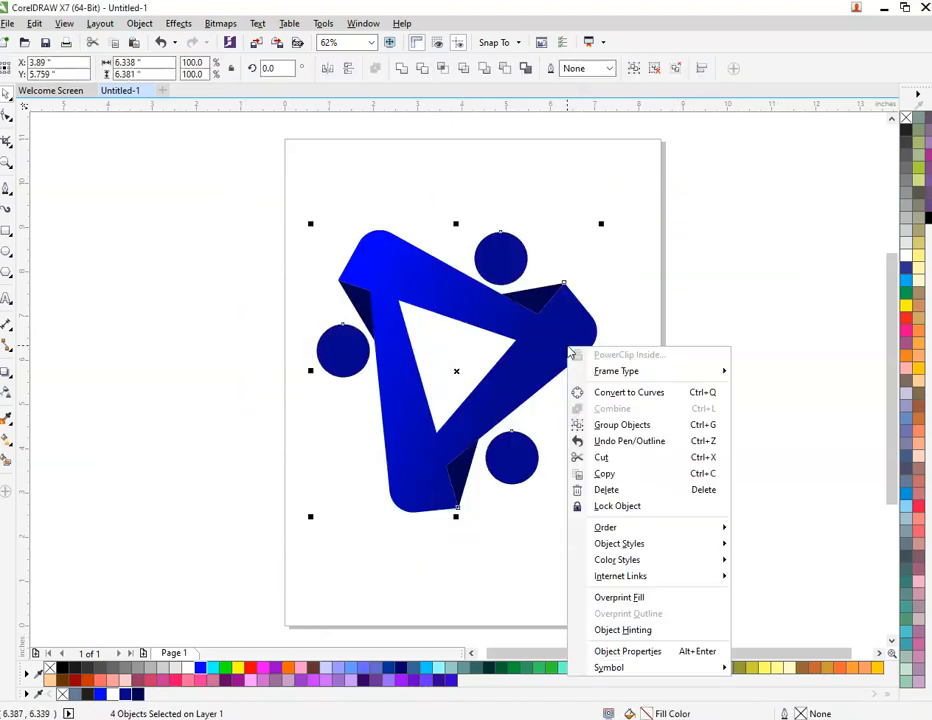
{"action": "left_click", "coordinate": [664, 426]}
Rotate the grouped logo counterclockwise about its centre until the top arm's upper edge is nearly horizontal
{"action": "left_click", "coordinate": [586, 360]}
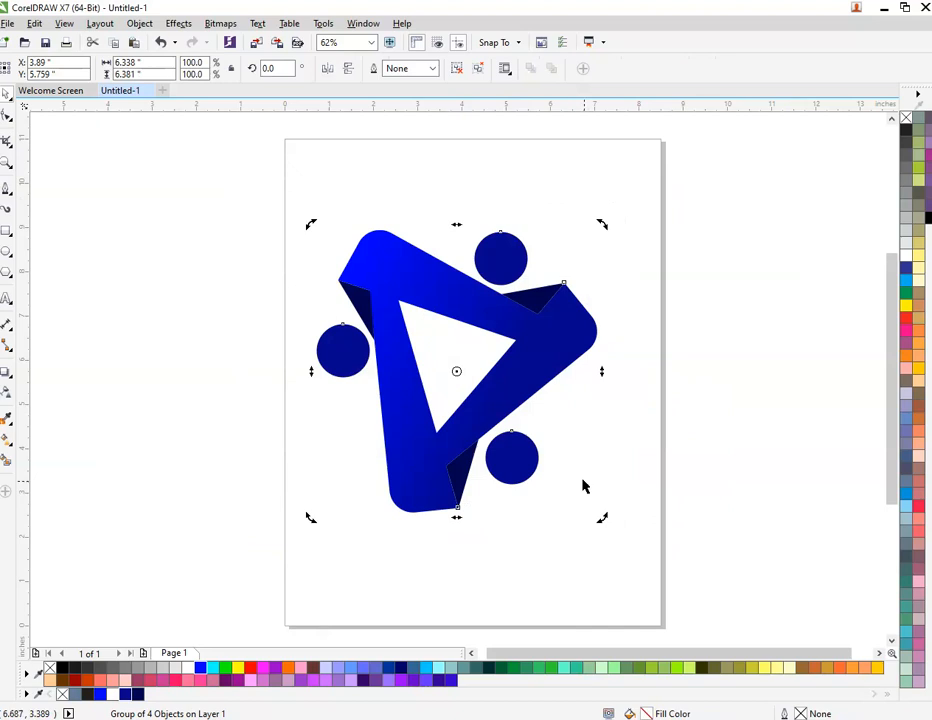
{"action": "left_click_drag", "start_coordinate": [603, 519], "coordinate": [726, 424]}
{"action": "left_click", "coordinate": [726, 424]}
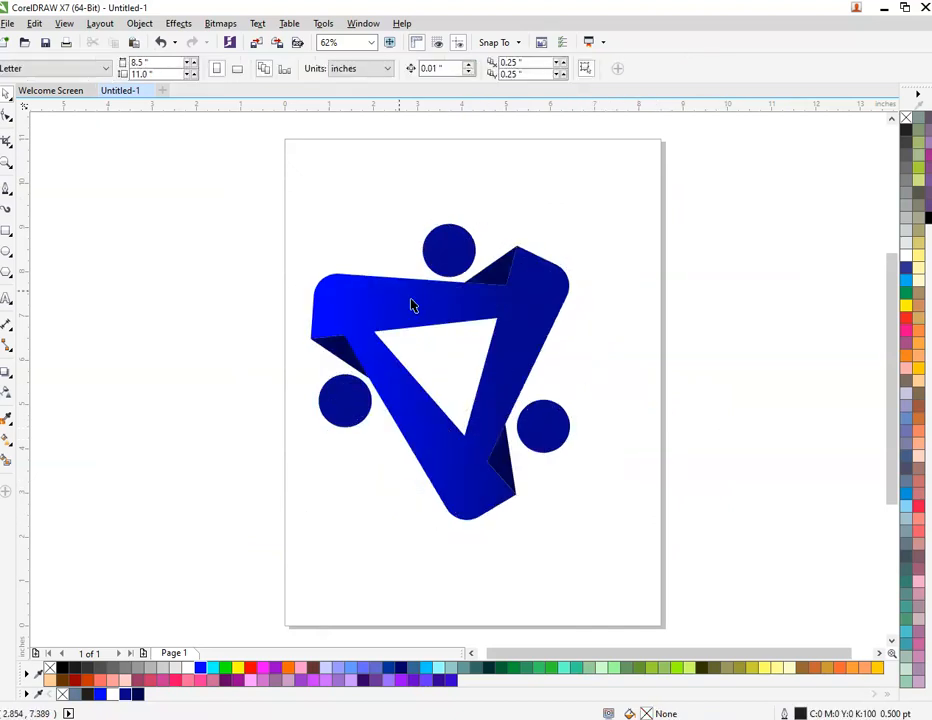